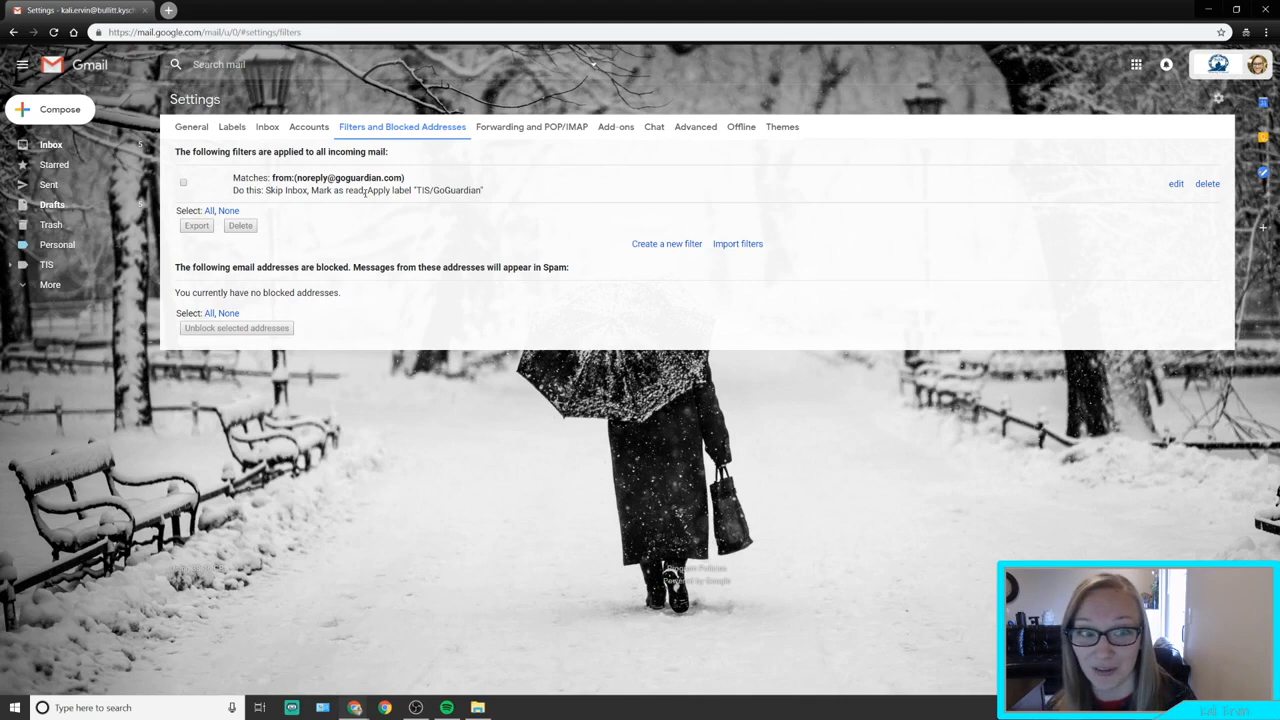
Examine the existing GoGuardian filter's sender criterion and its skip inbox, mark as read and apply label actions.
drag(404, 178, 292, 178)
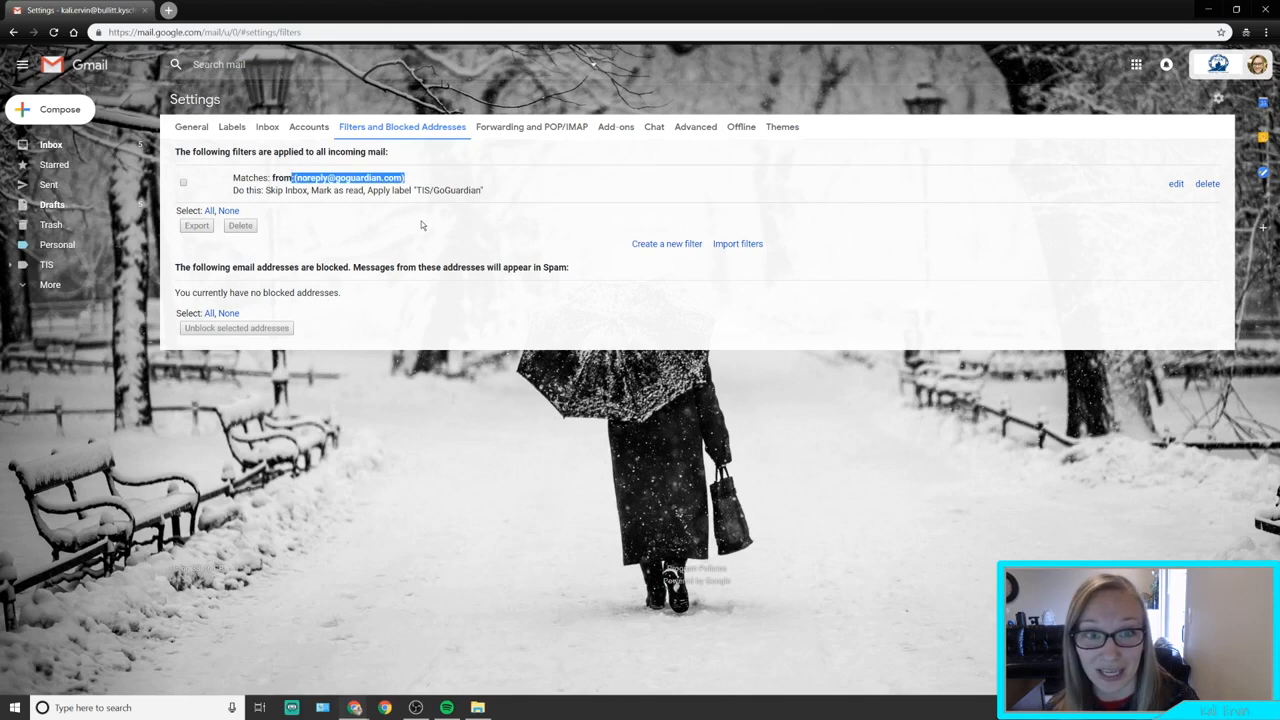
click(471, 177)
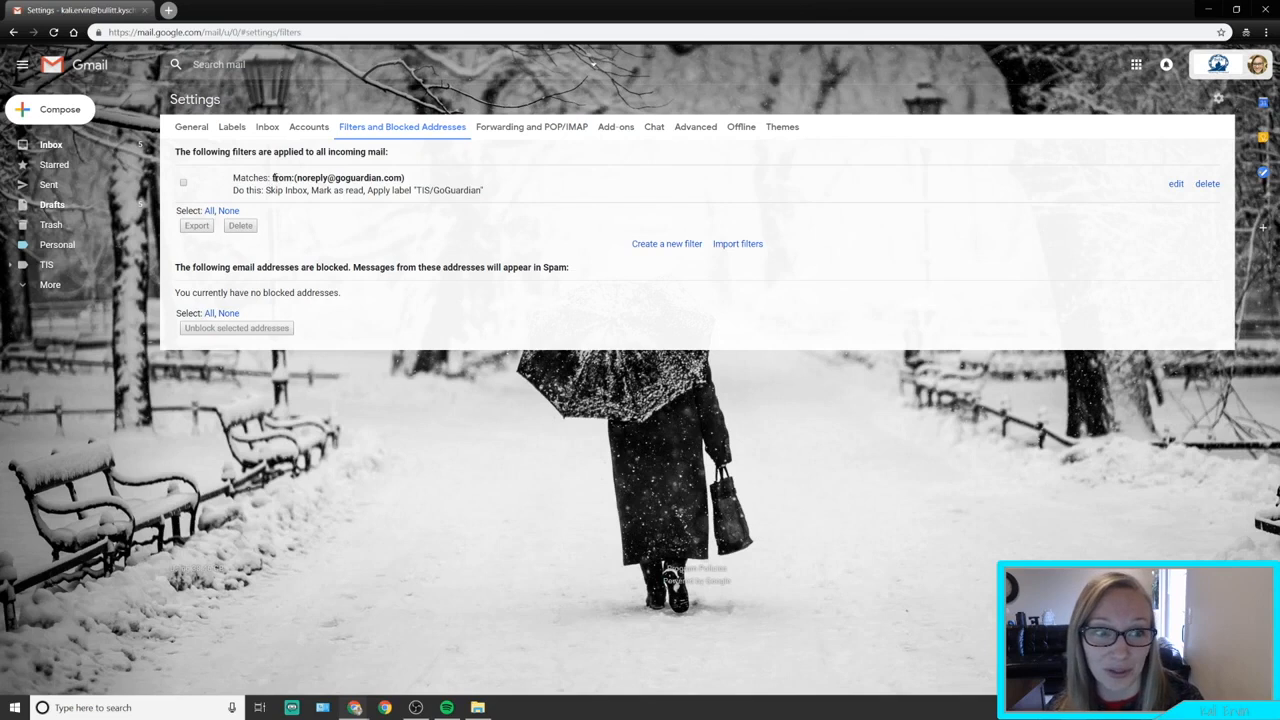
drag(273, 177, 408, 181)
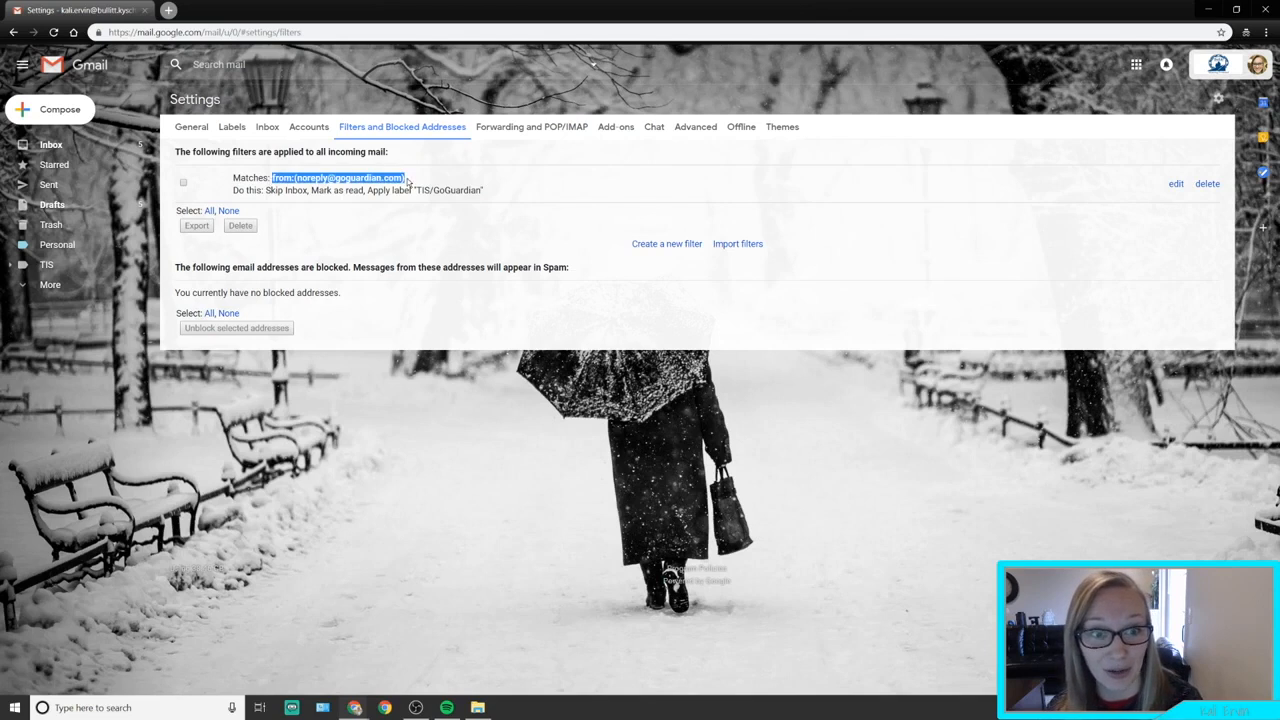
click(408, 181)
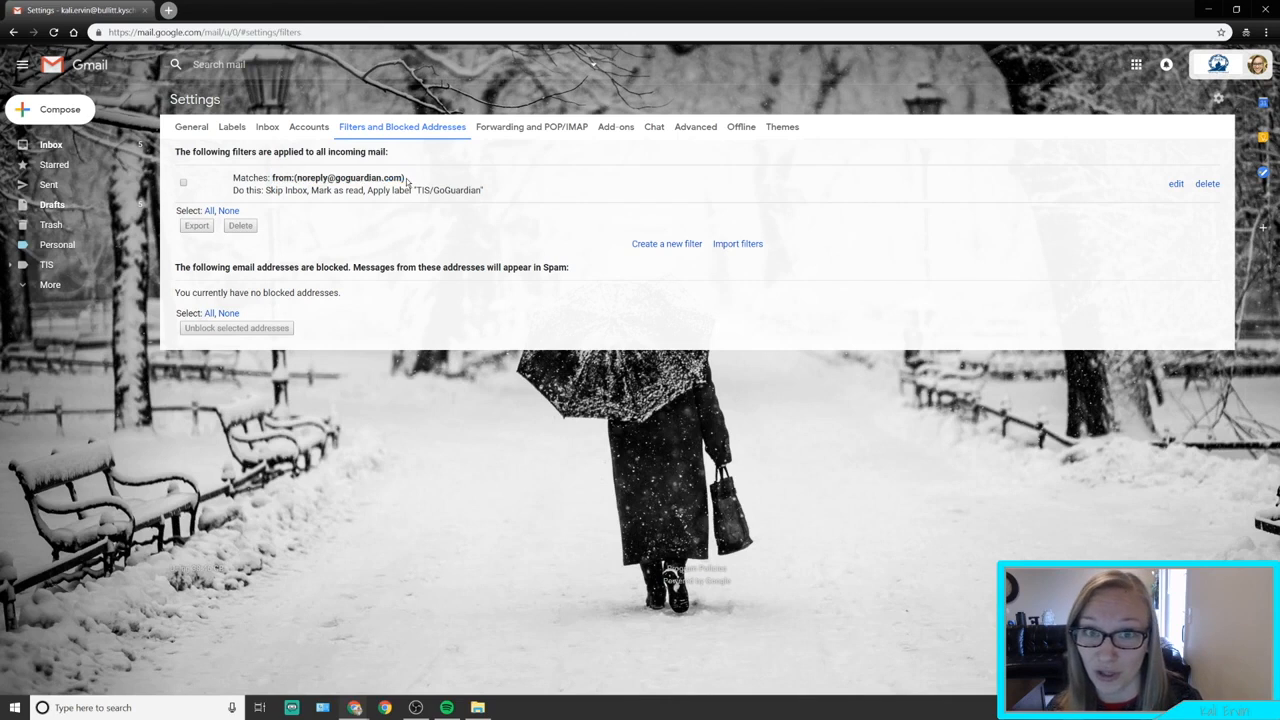
drag(406, 180, 271, 178)
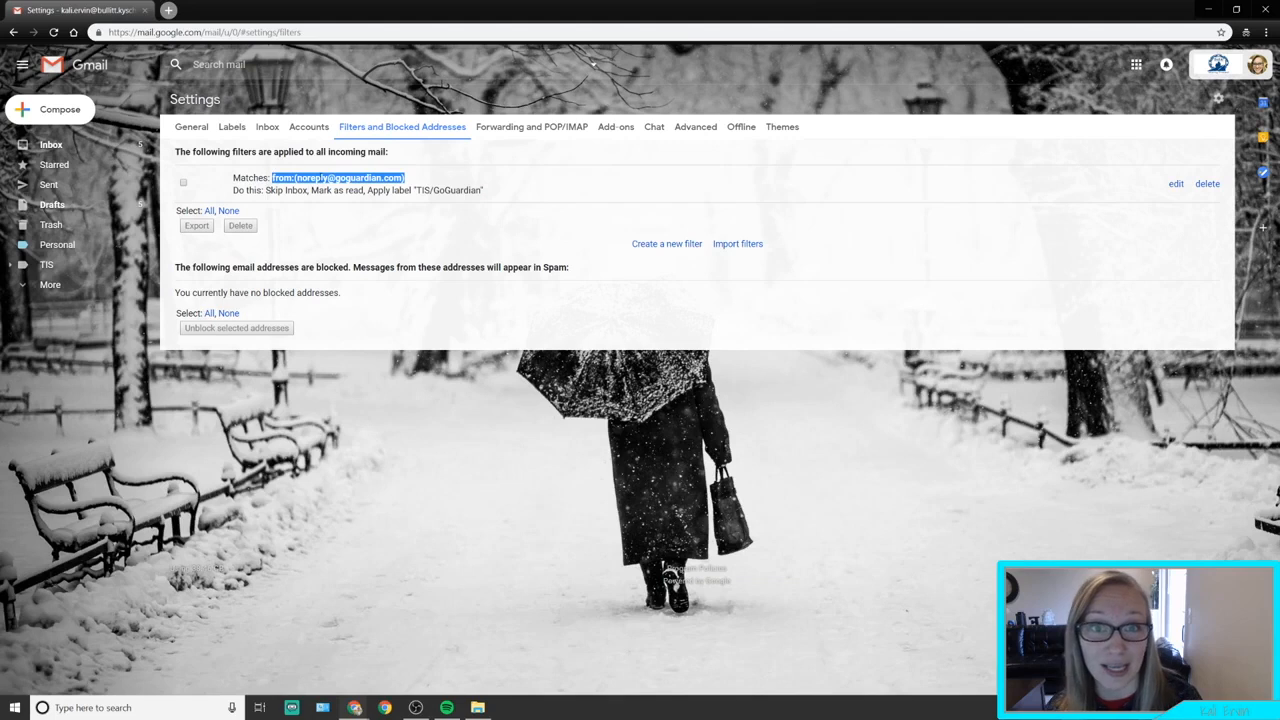
drag(228, 190, 493, 197)
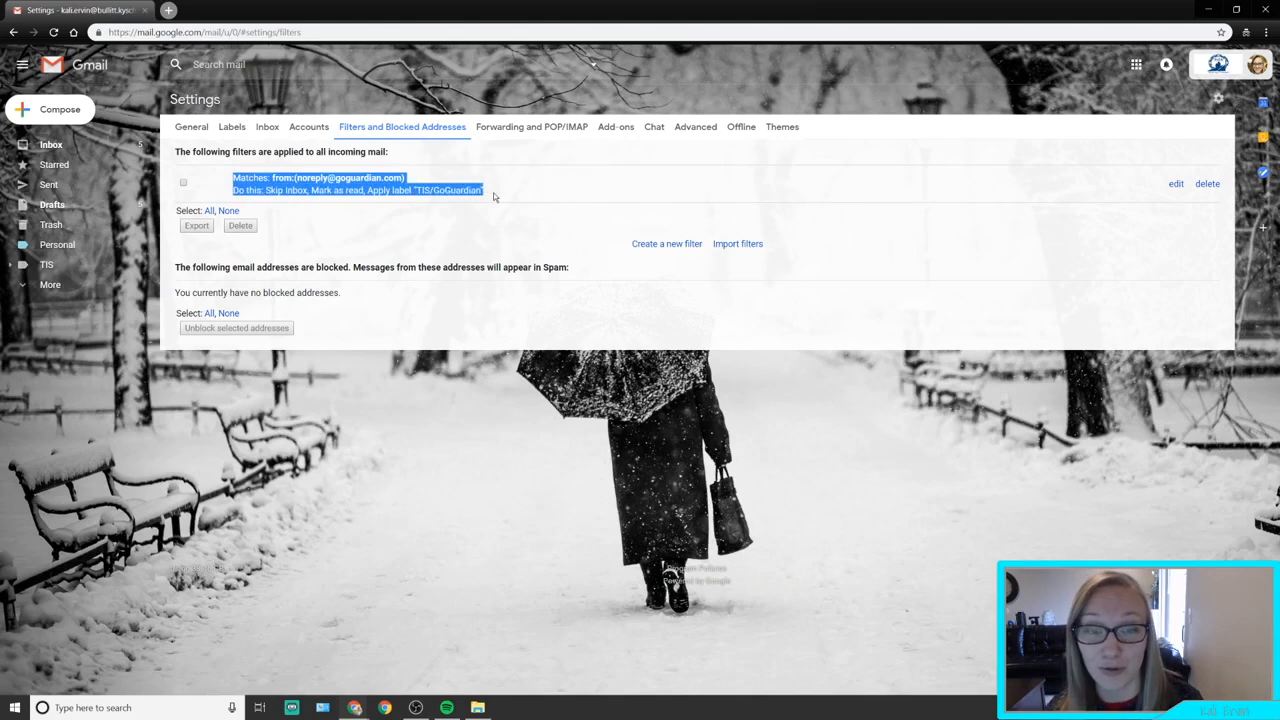
click(287, 190)
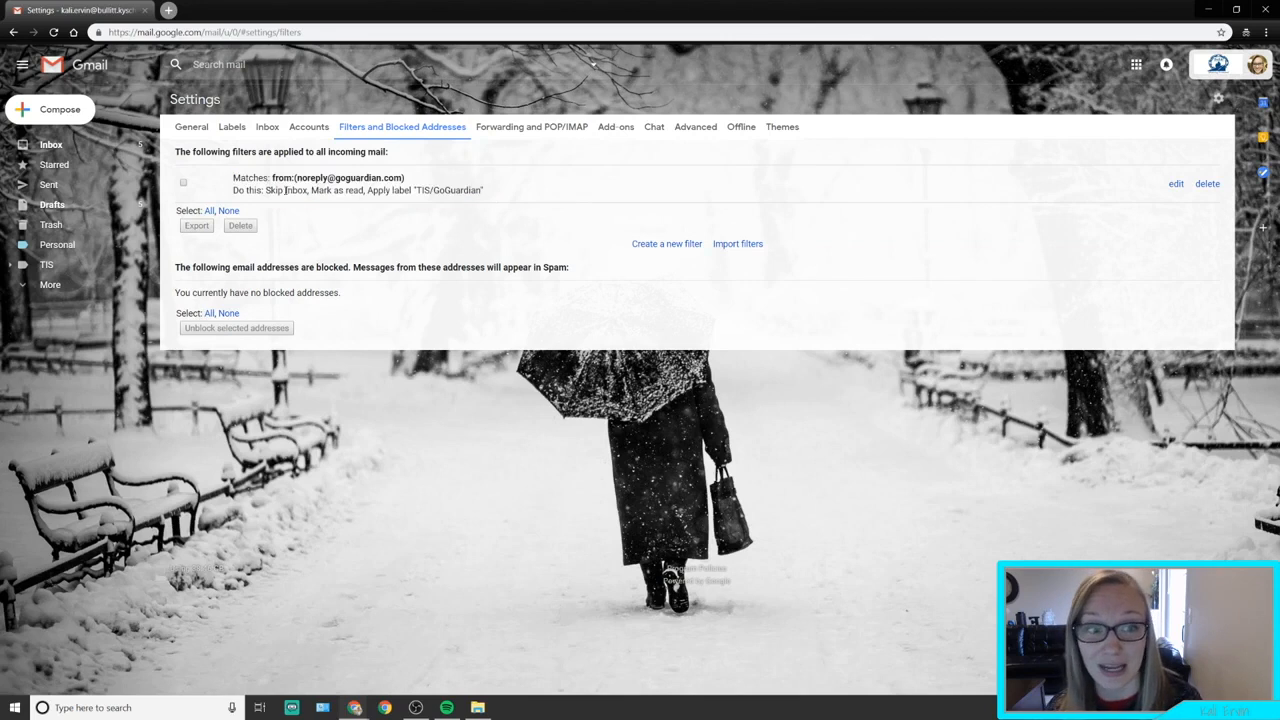
drag(266, 190, 364, 190)
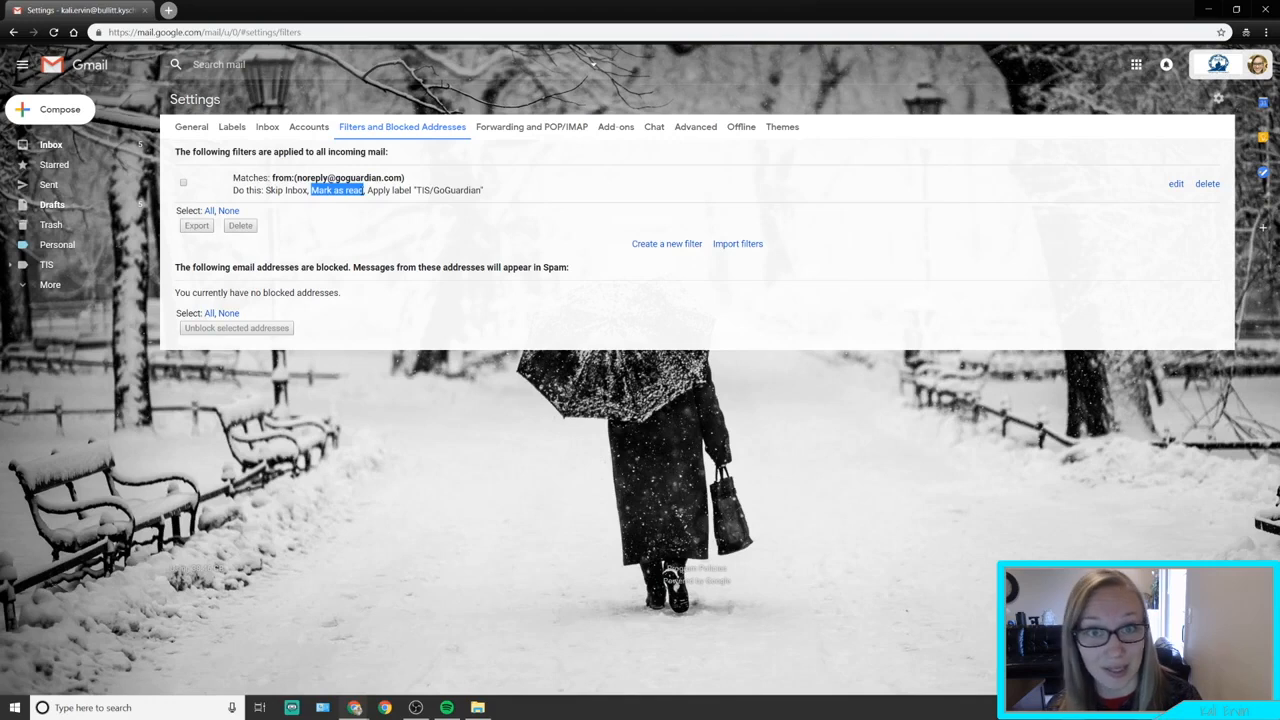
drag(368, 191, 490, 195)
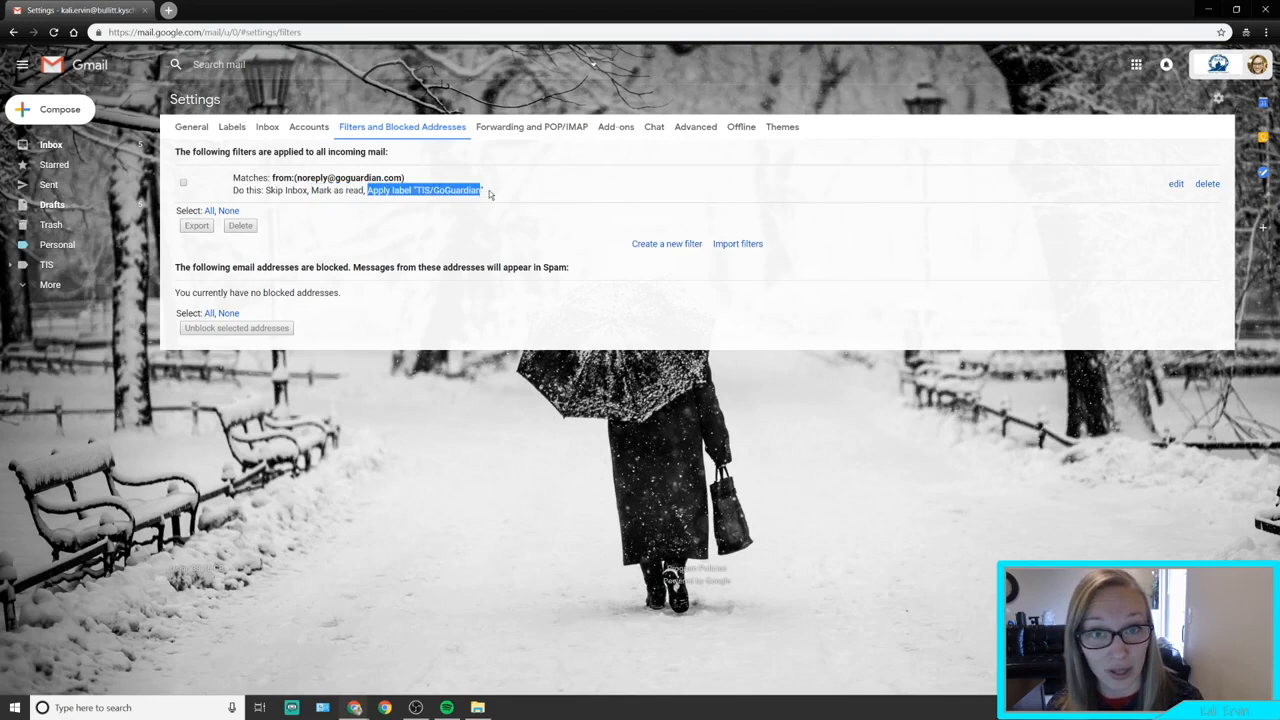
click(489, 194)
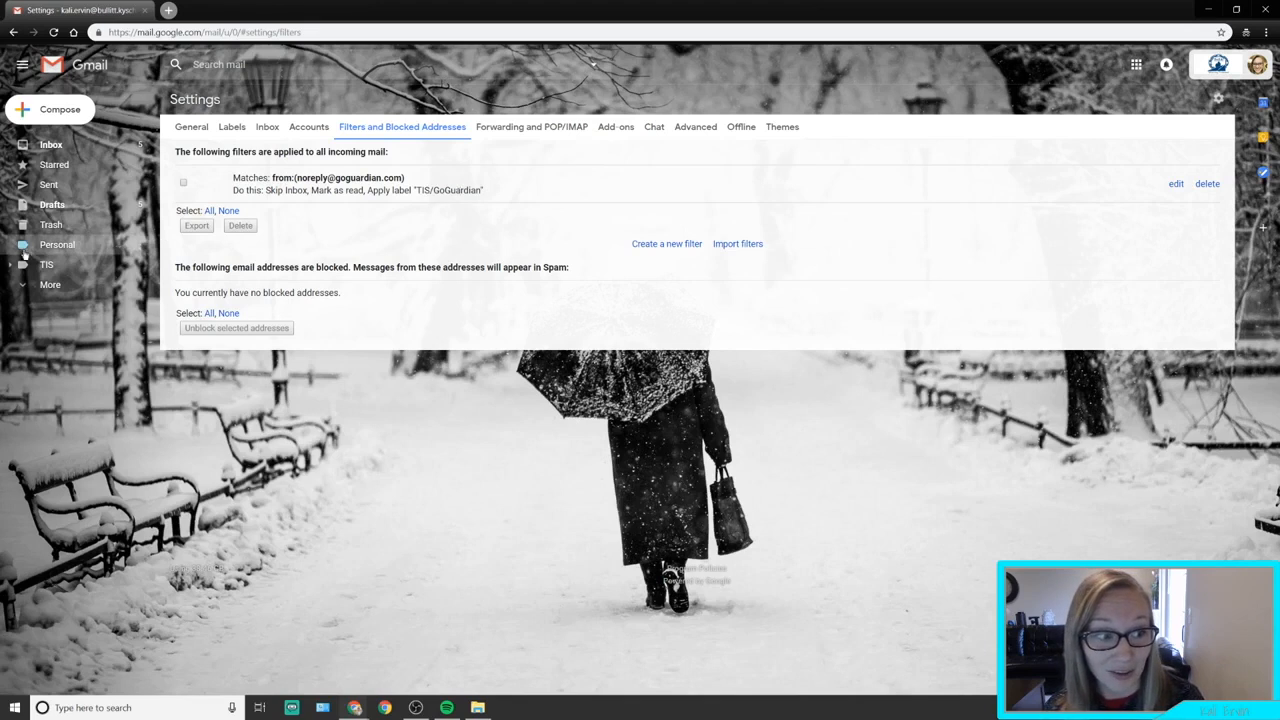
View the messages filed under the GoGuardian sublabel of TIS, expanding the TIS label to reach it and collapsing it again.
click(9, 268)
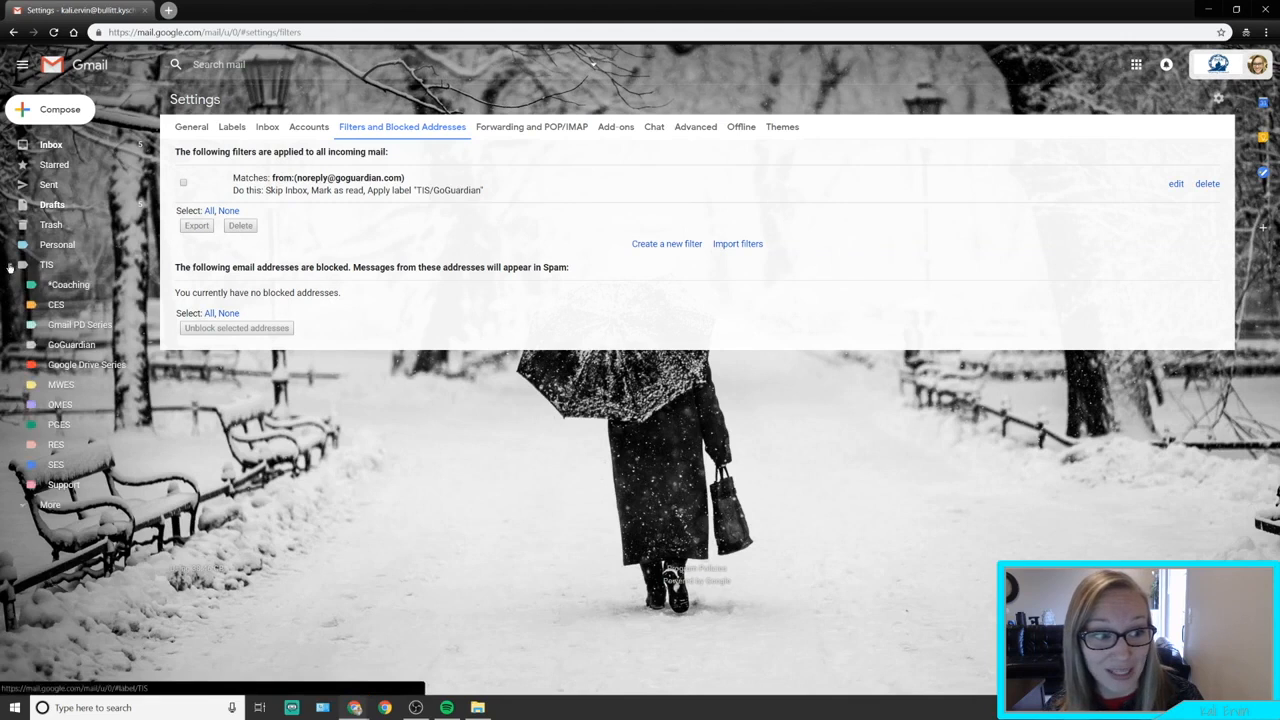
click(76, 347)
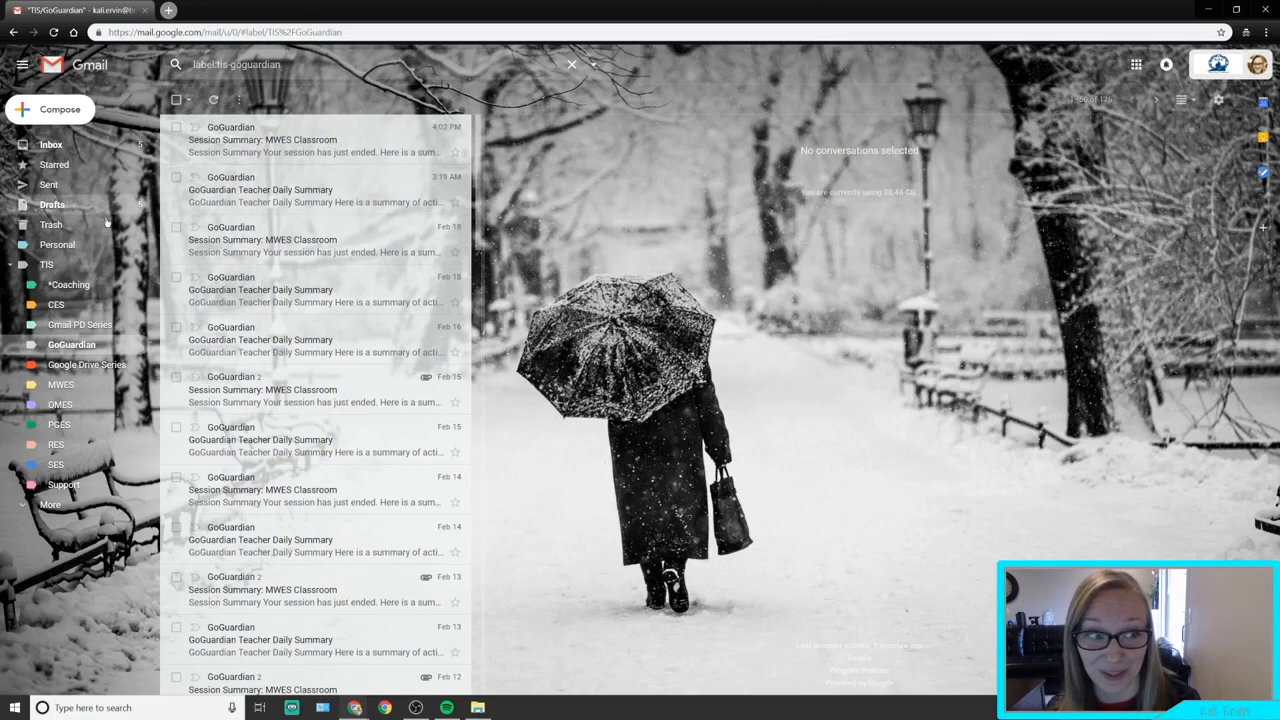
click(13, 265)
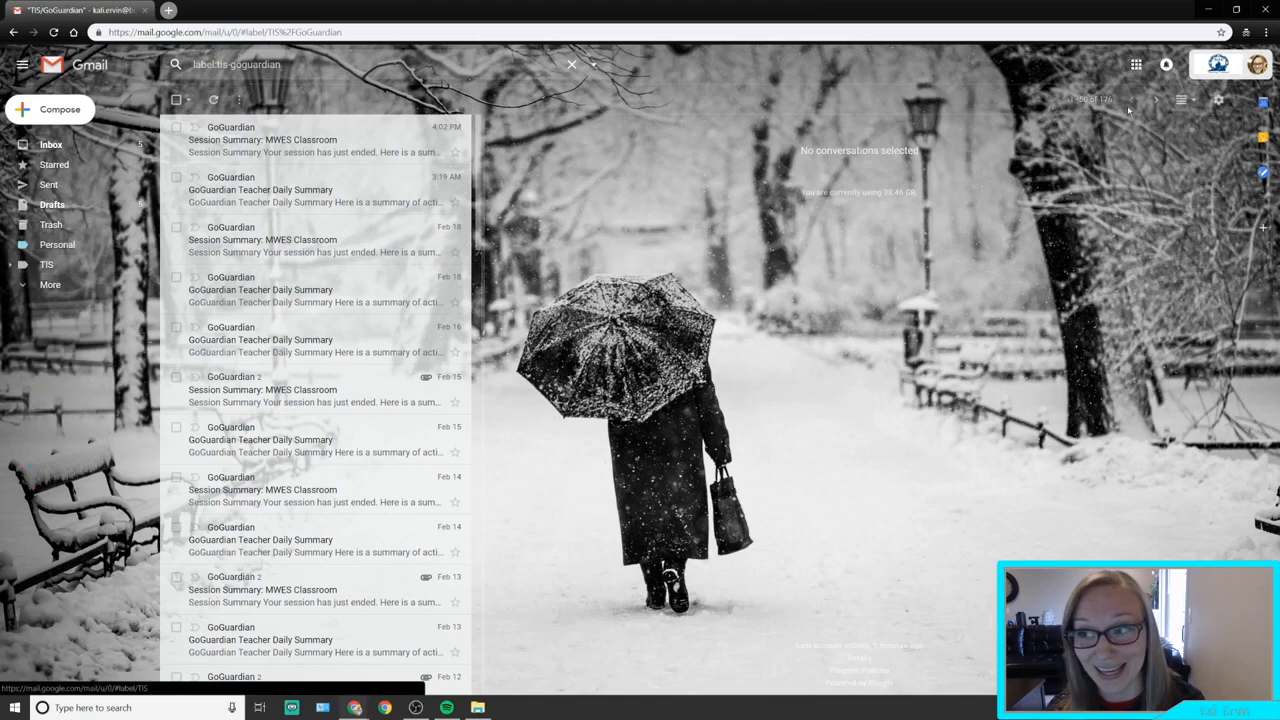
Return to the Filters and Blocked Addresses settings.
click(1219, 102)
click(1138, 173)
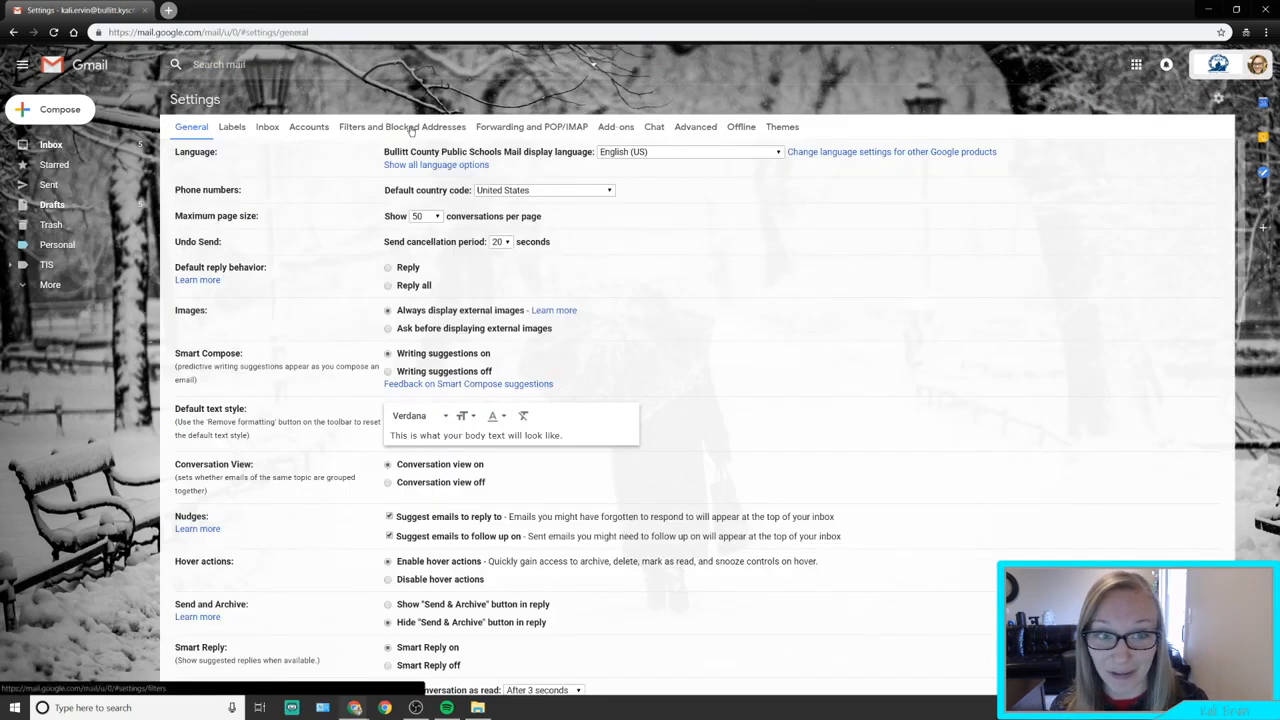
click(411, 129)
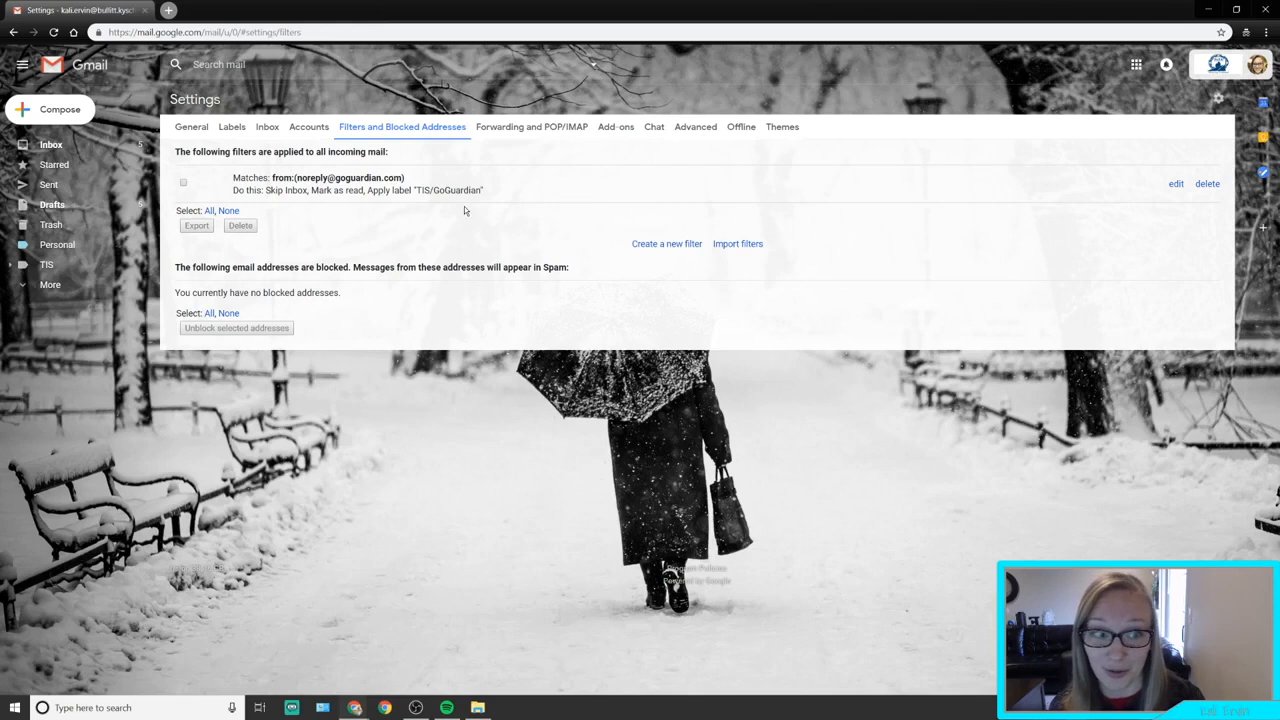
Start a new filter with the subject Wakelet and search for matching messages.
click(659, 246)
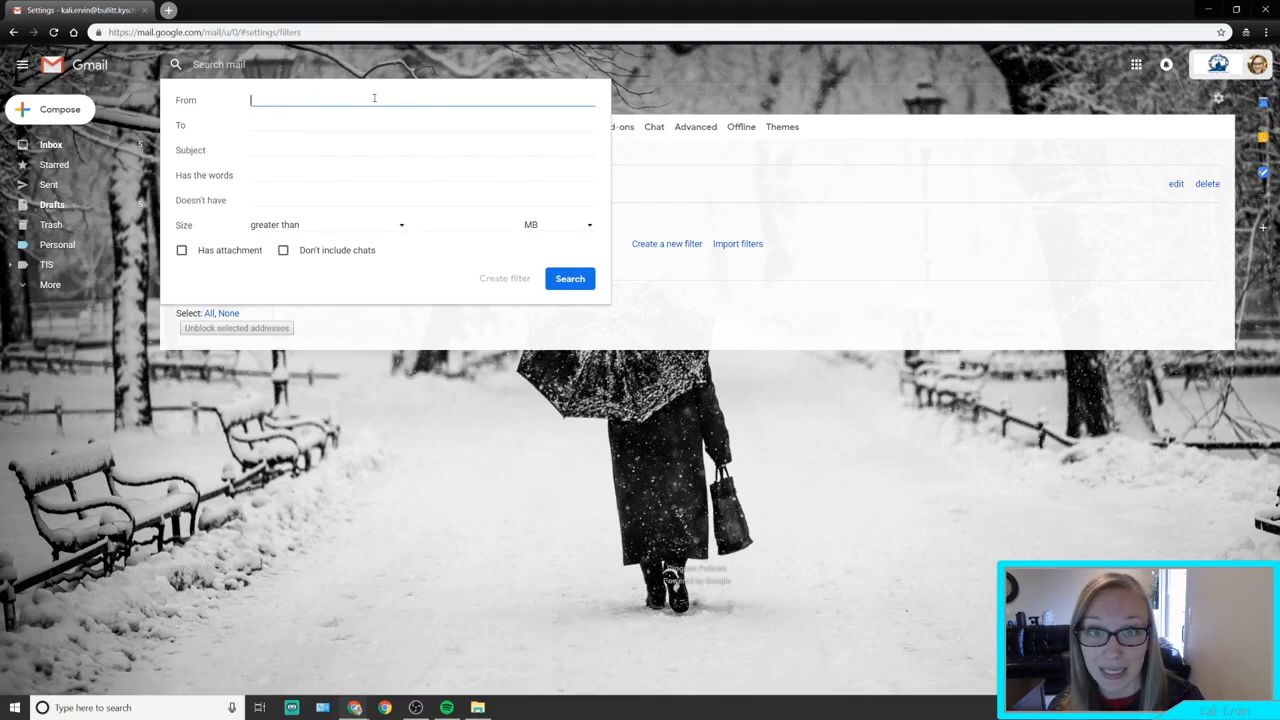
click(257, 149)
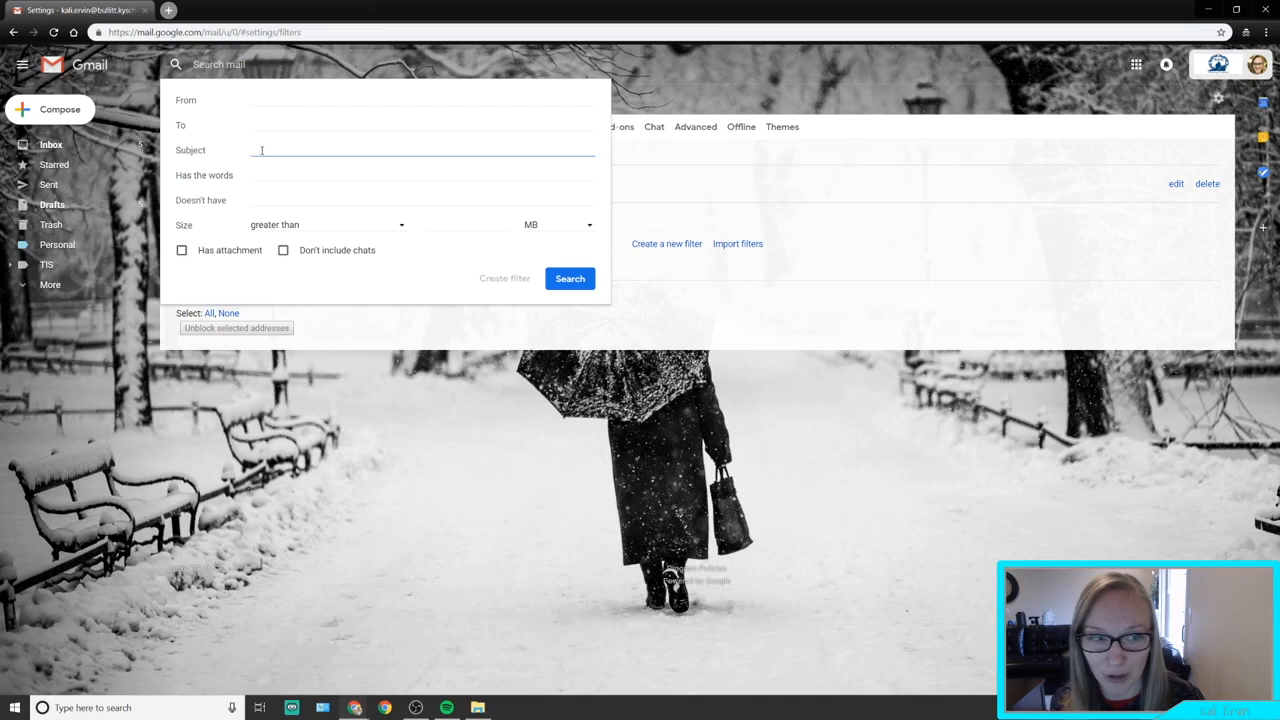
text(Wakelet)
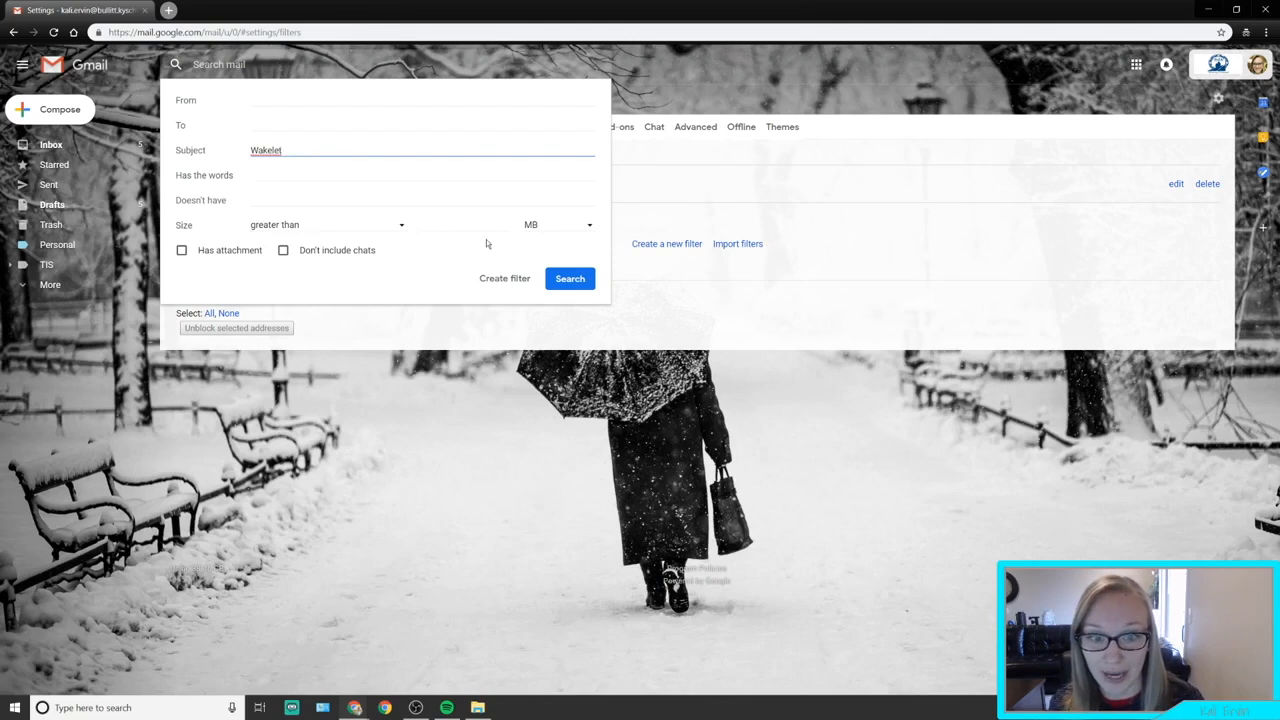
click(570, 278)
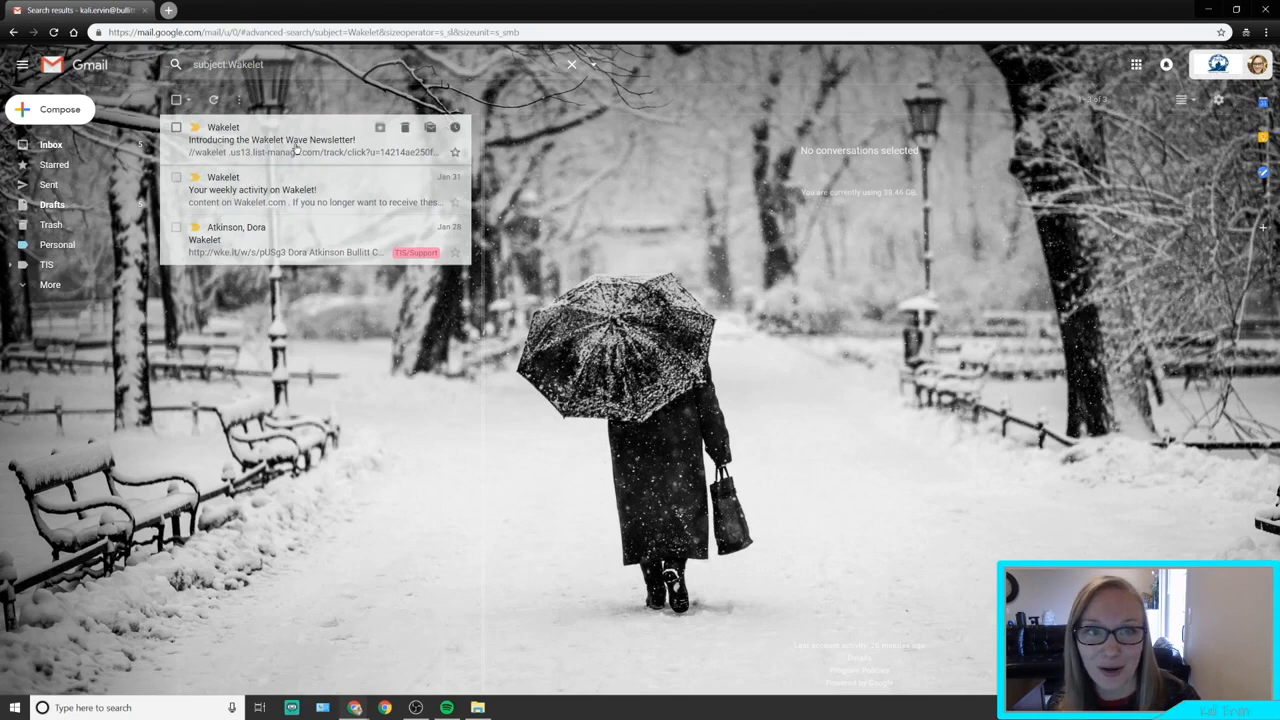
Select the two messages sent by Wakelet and view the additional actions offered for them.
click(176, 127)
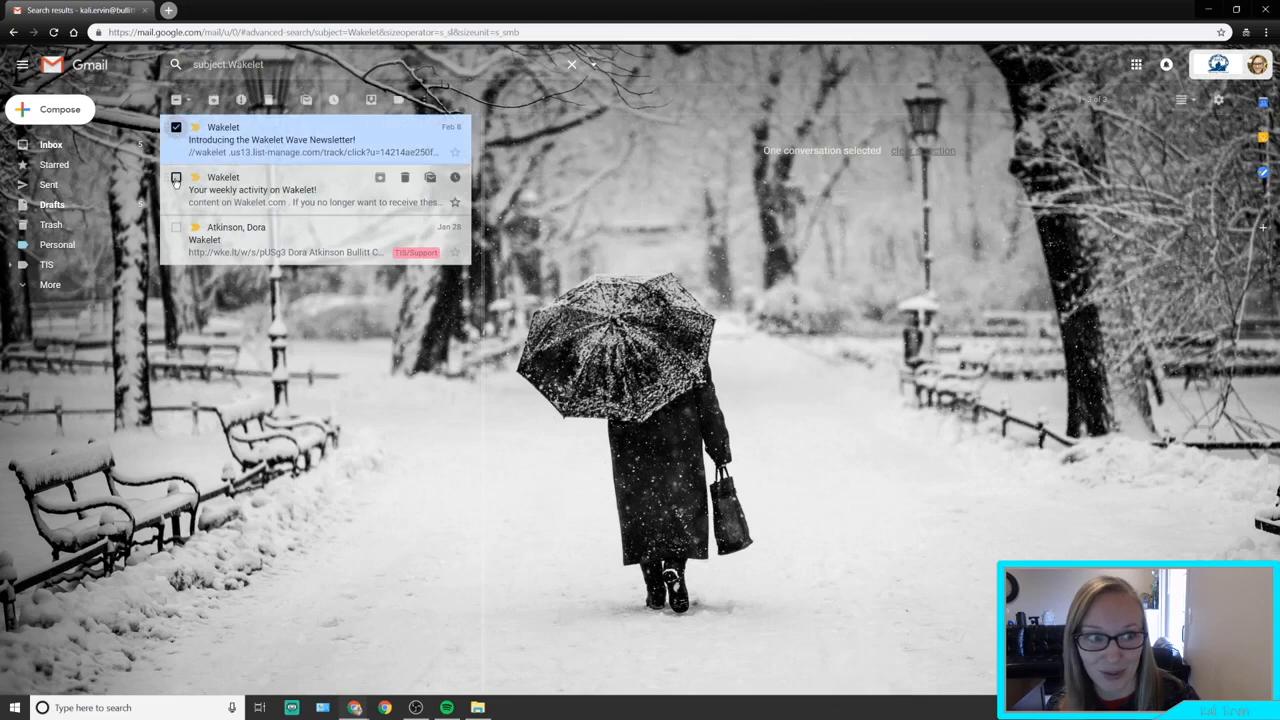
click(176, 177)
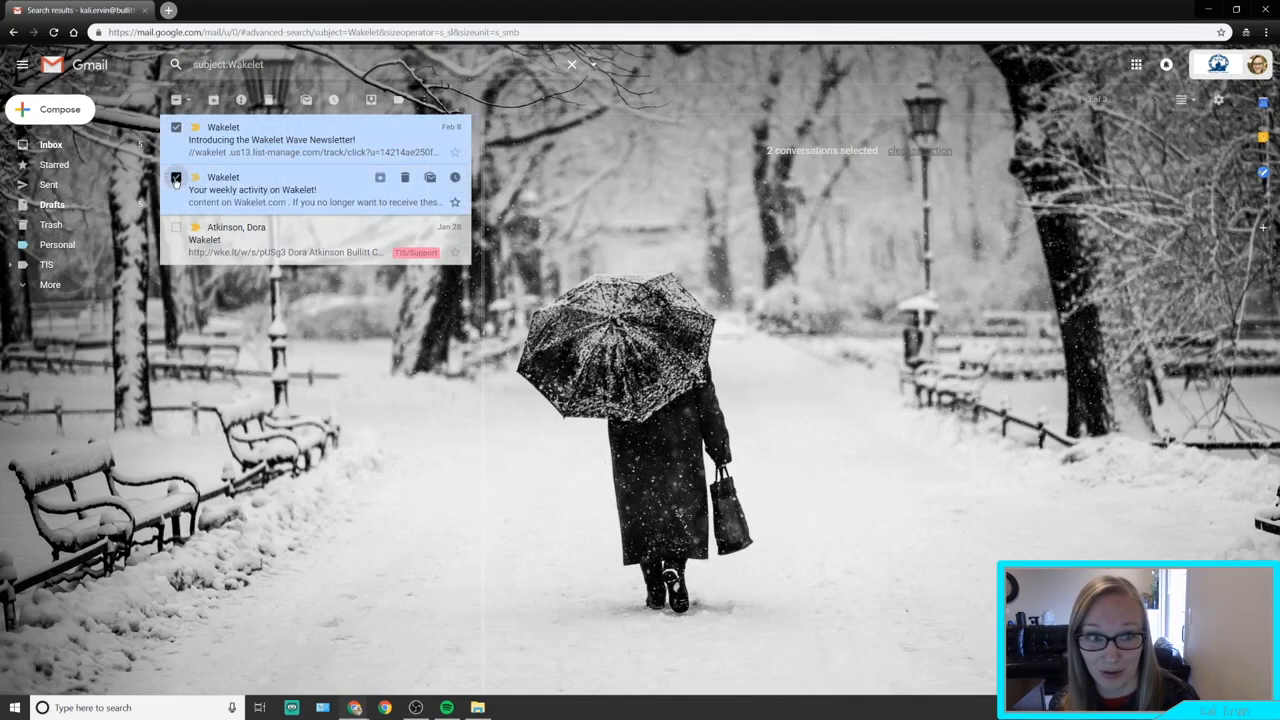
click(425, 100)
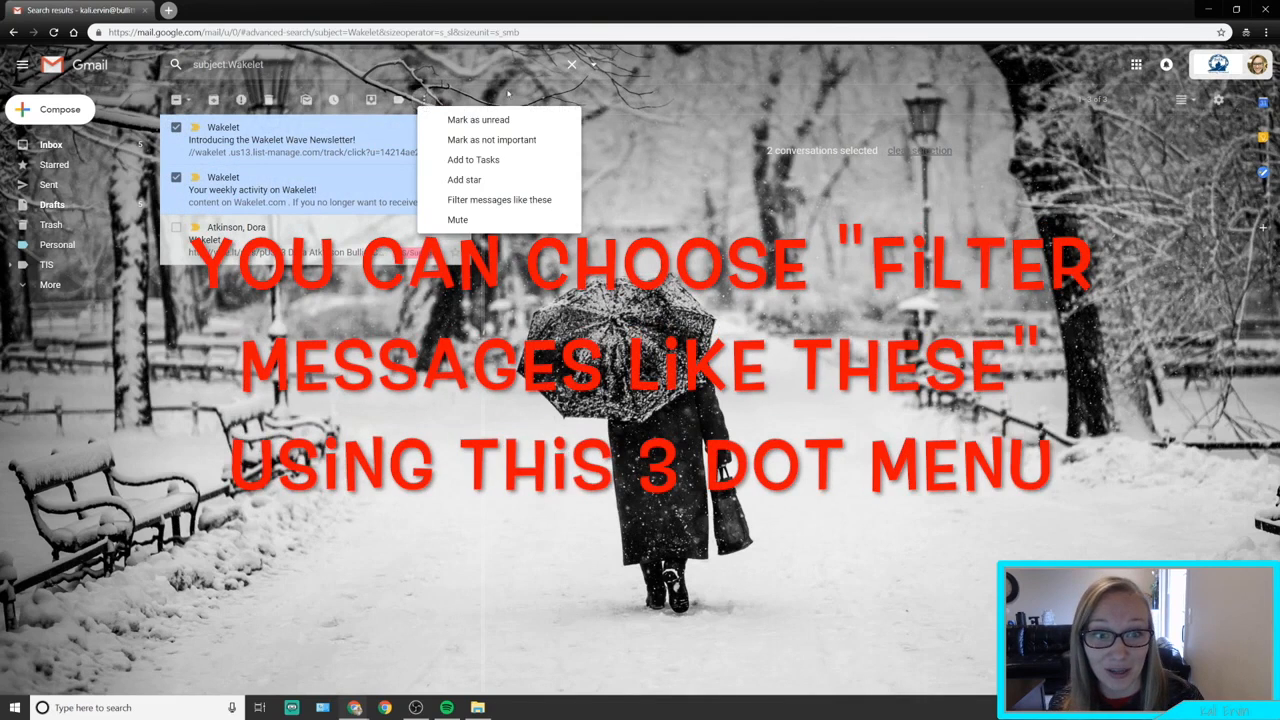
click(1218, 100)
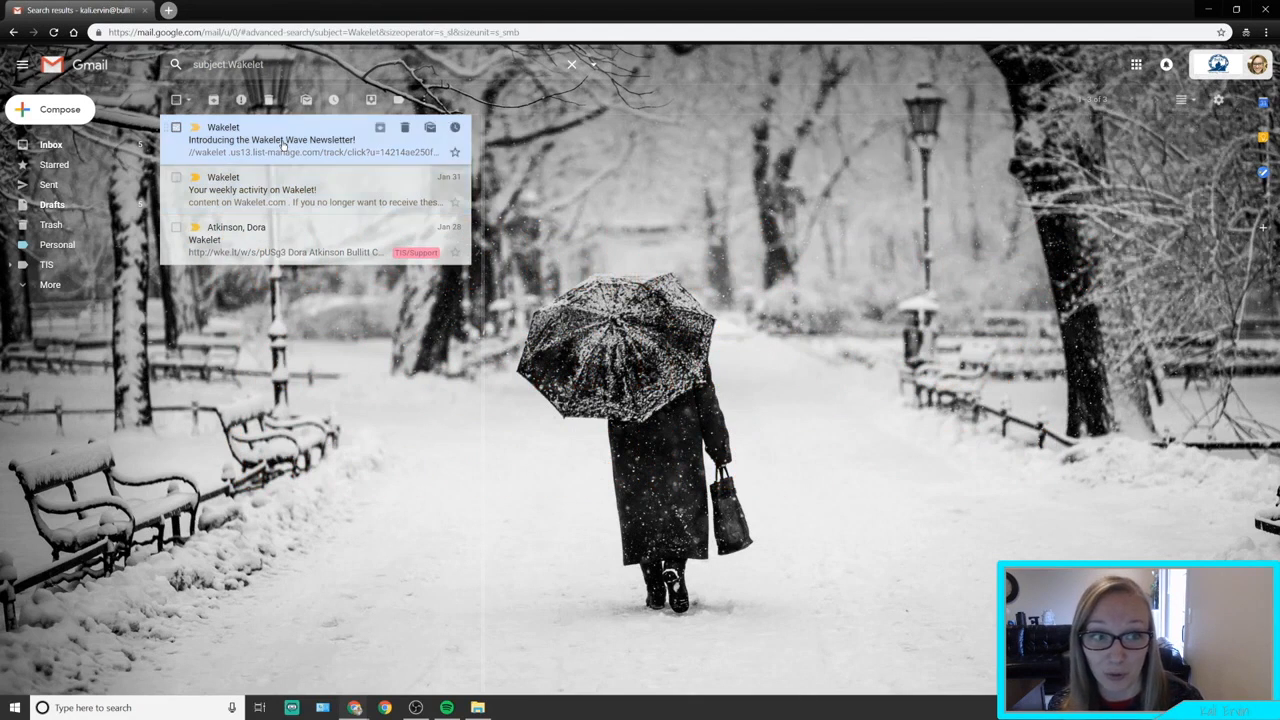
Open the "Introducing the Wakelet Wave Newsletter!" message, check its message options, and copy the sender's e-mail address.
click(283, 146)
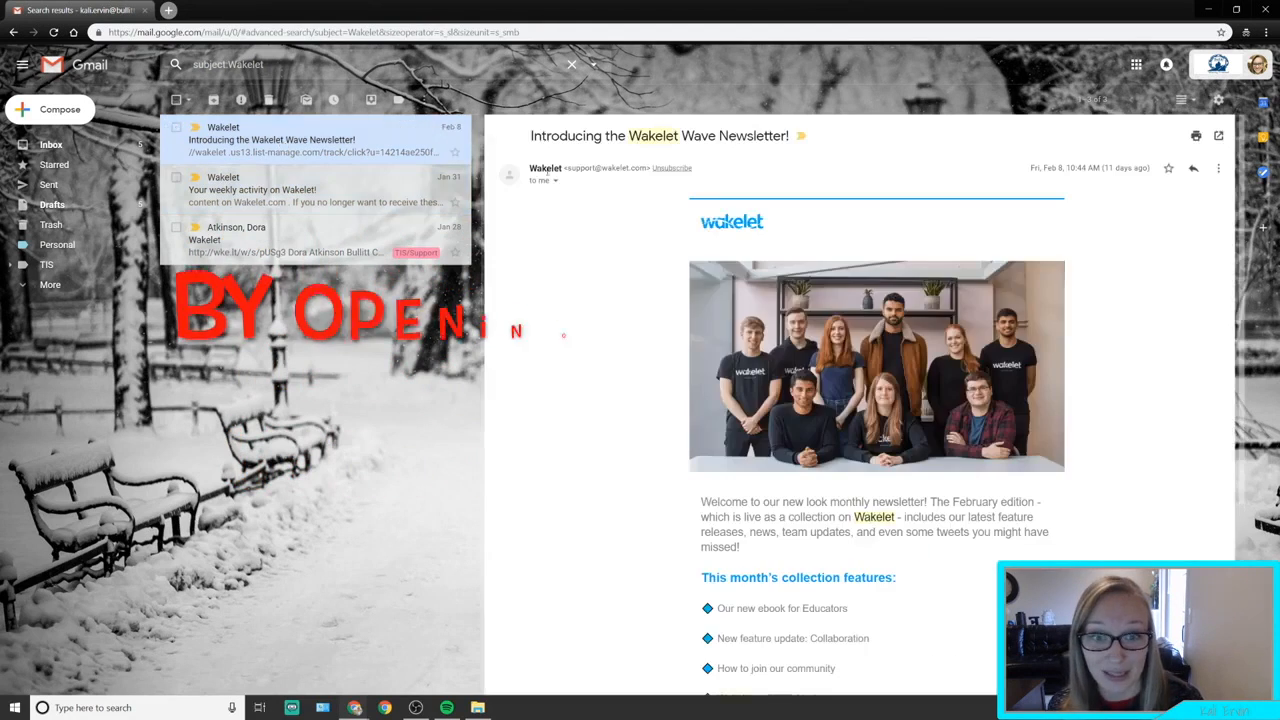
click(1217, 170)
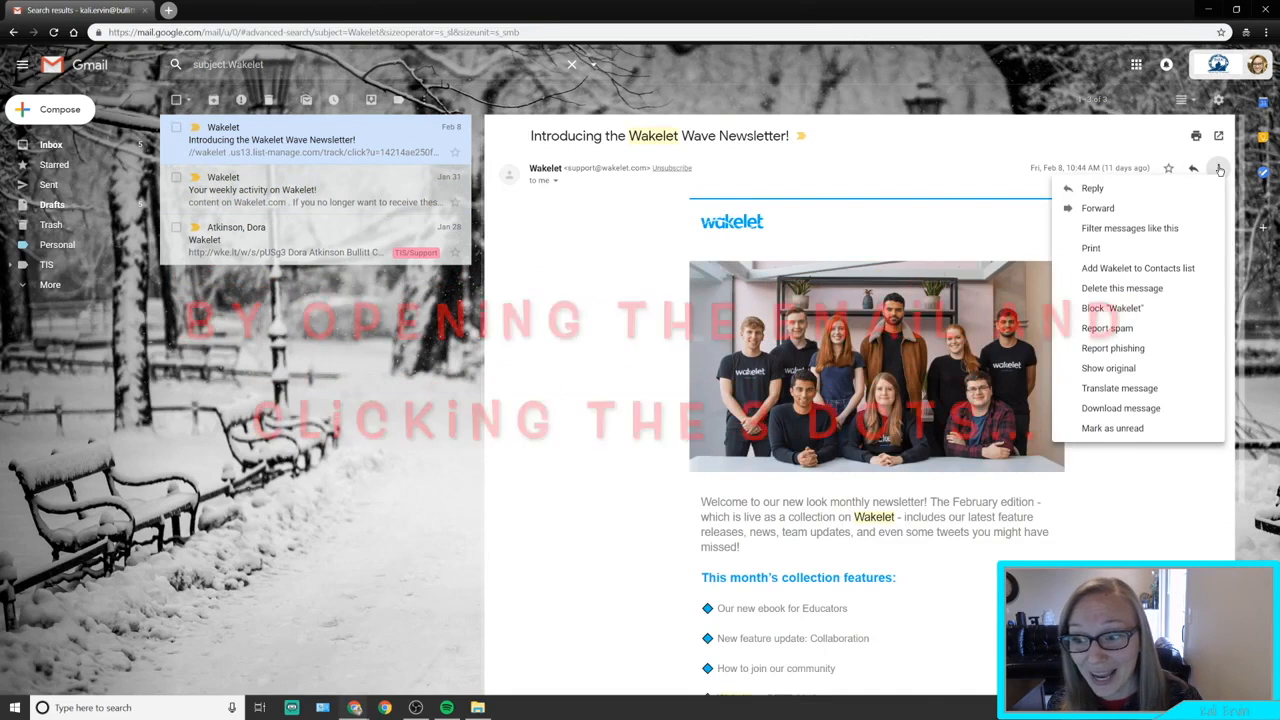
click(739, 158)
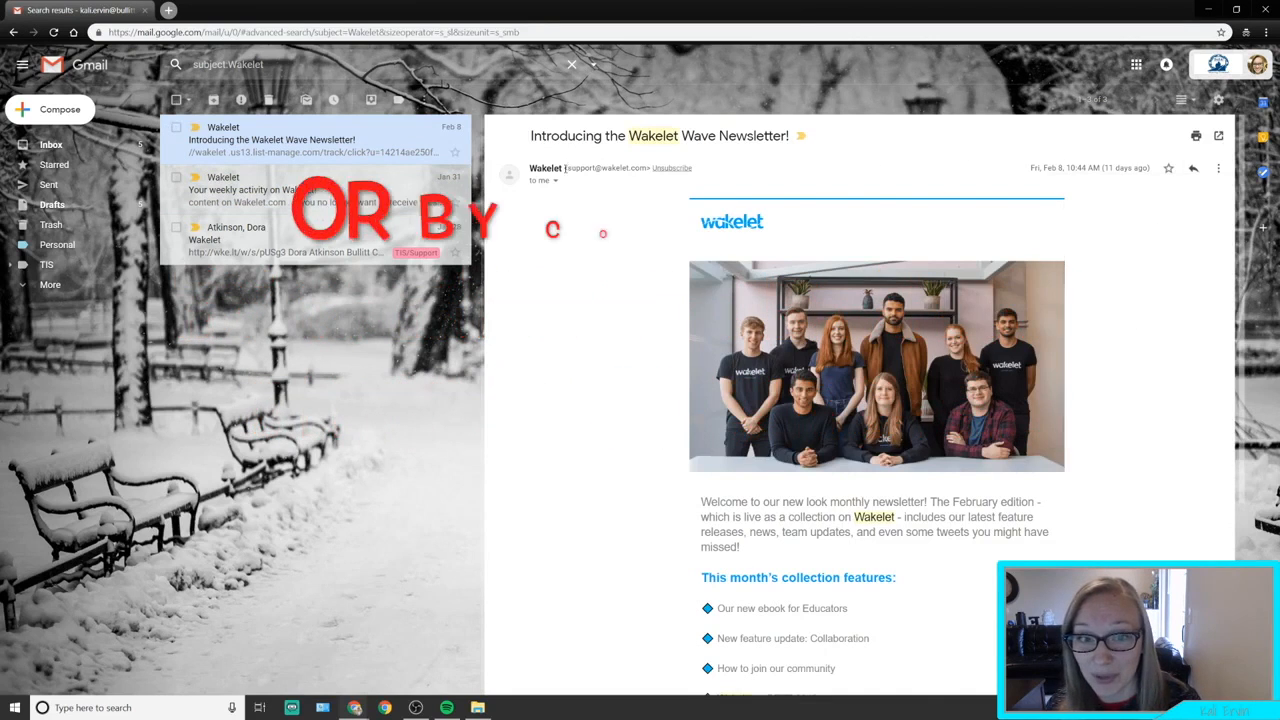
drag(567, 168, 647, 168)
key(ctrl+c)
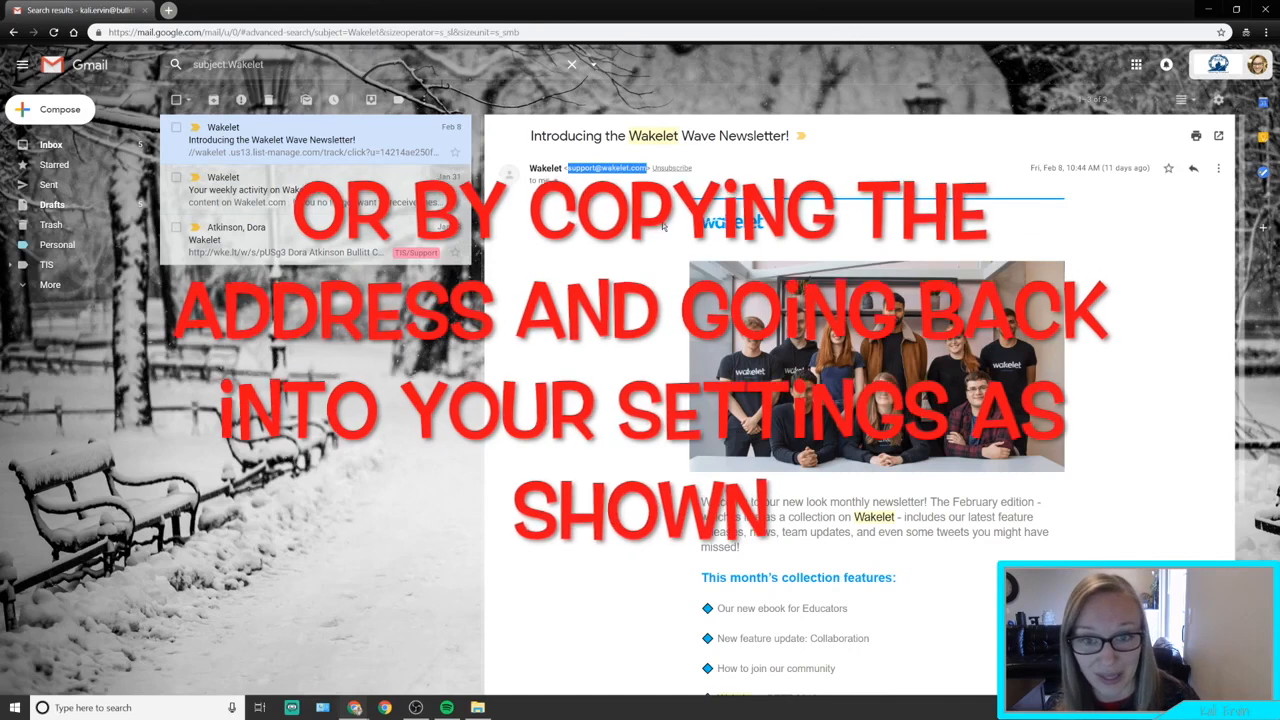
click(643, 211)
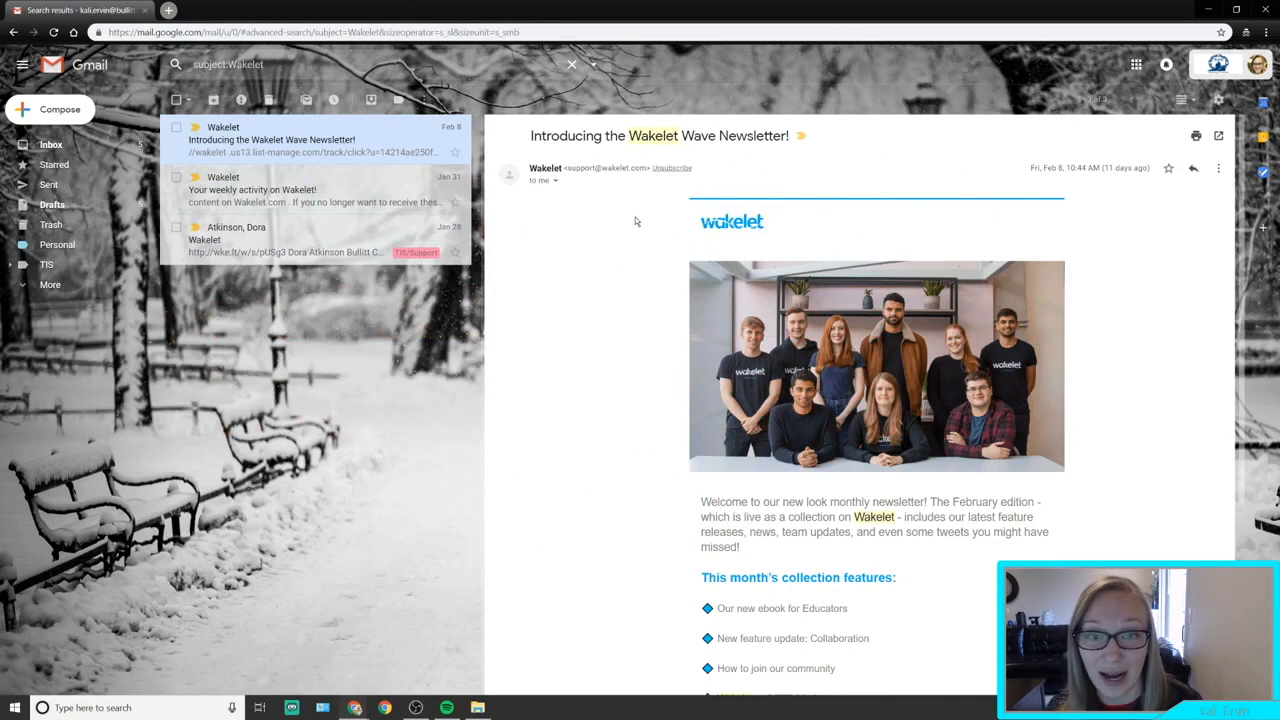
Start a new filter from the Filters and Blocked Addresses settings with the copied Wakelet address as the From criterion.
click(1218, 102)
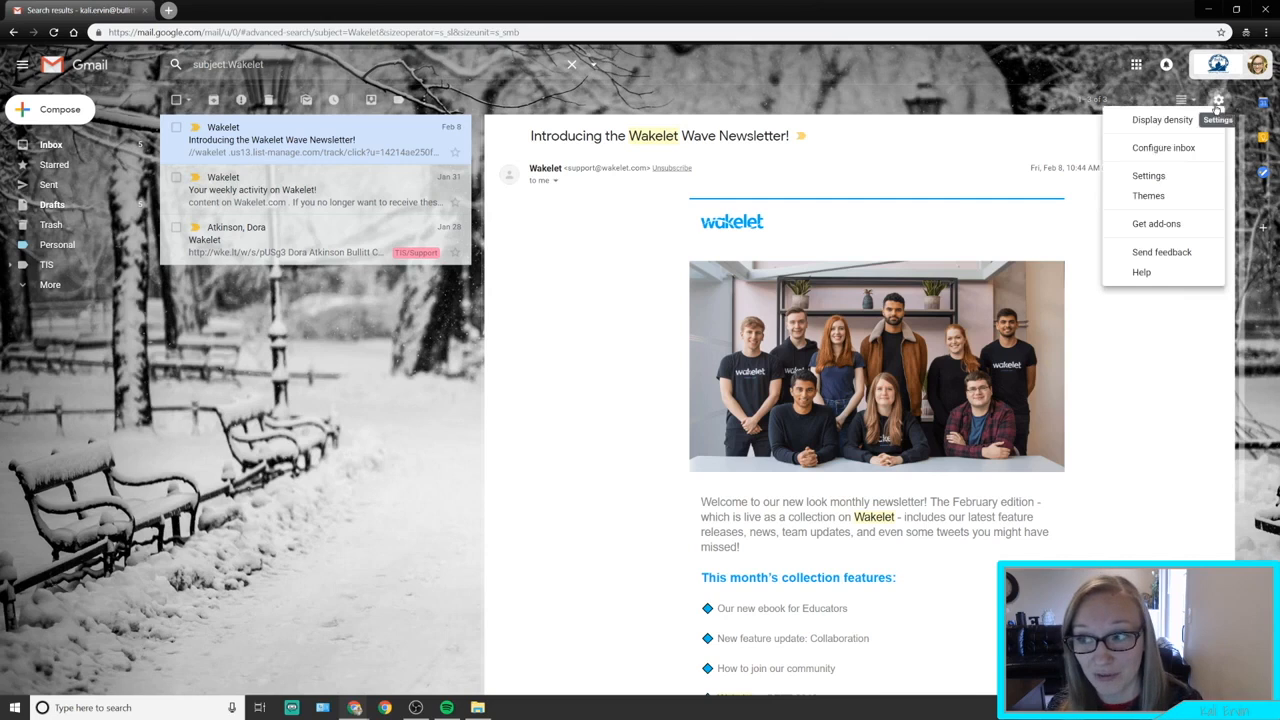
click(1150, 175)
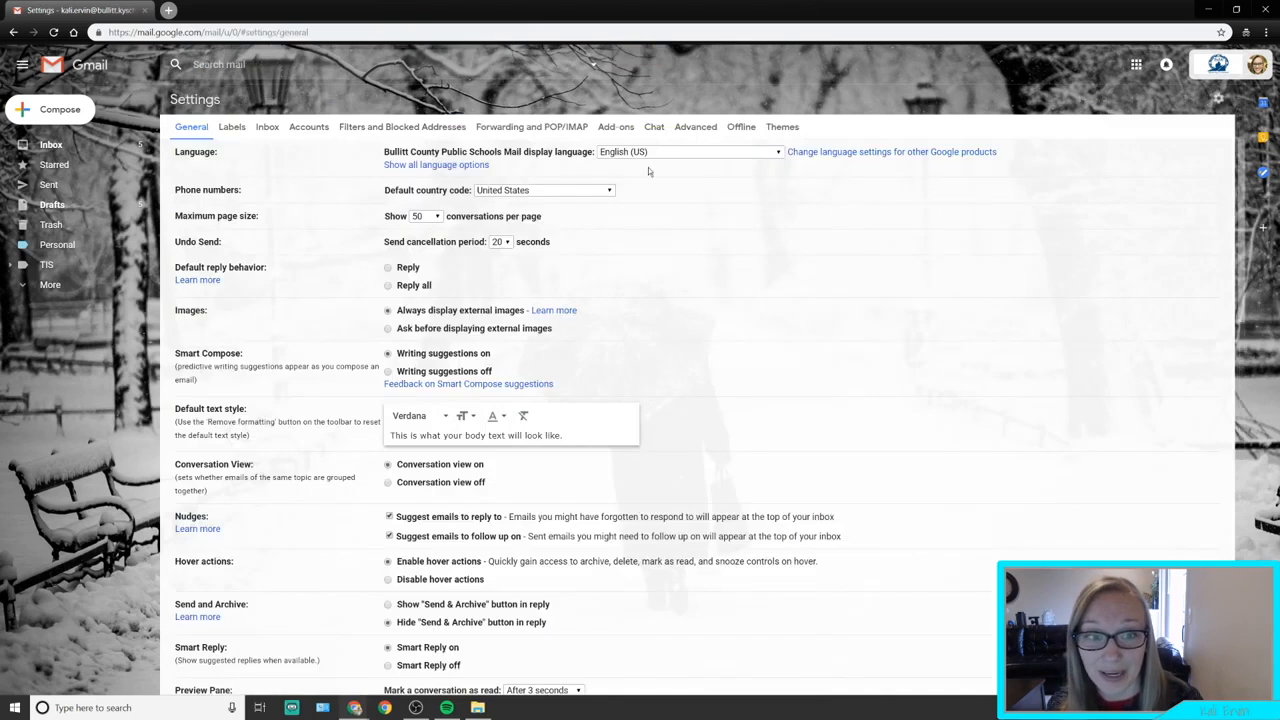
click(444, 131)
click(624, 244)
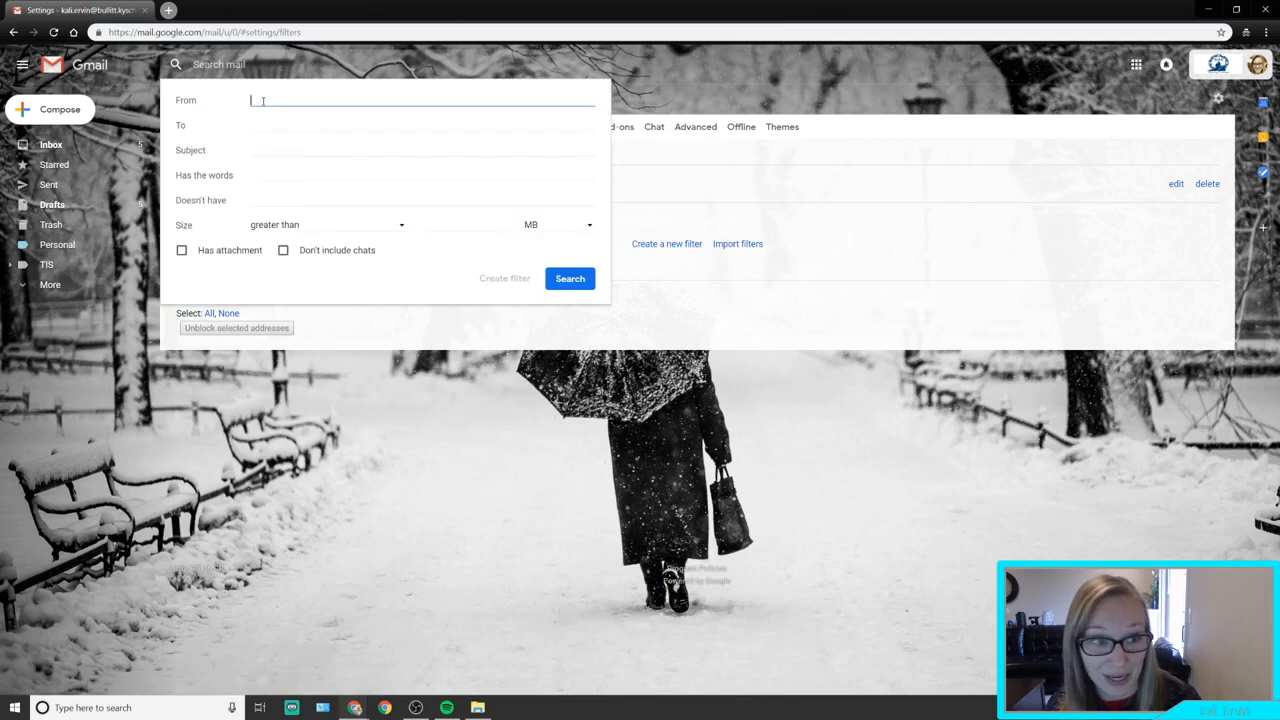
key(ctrl+v)
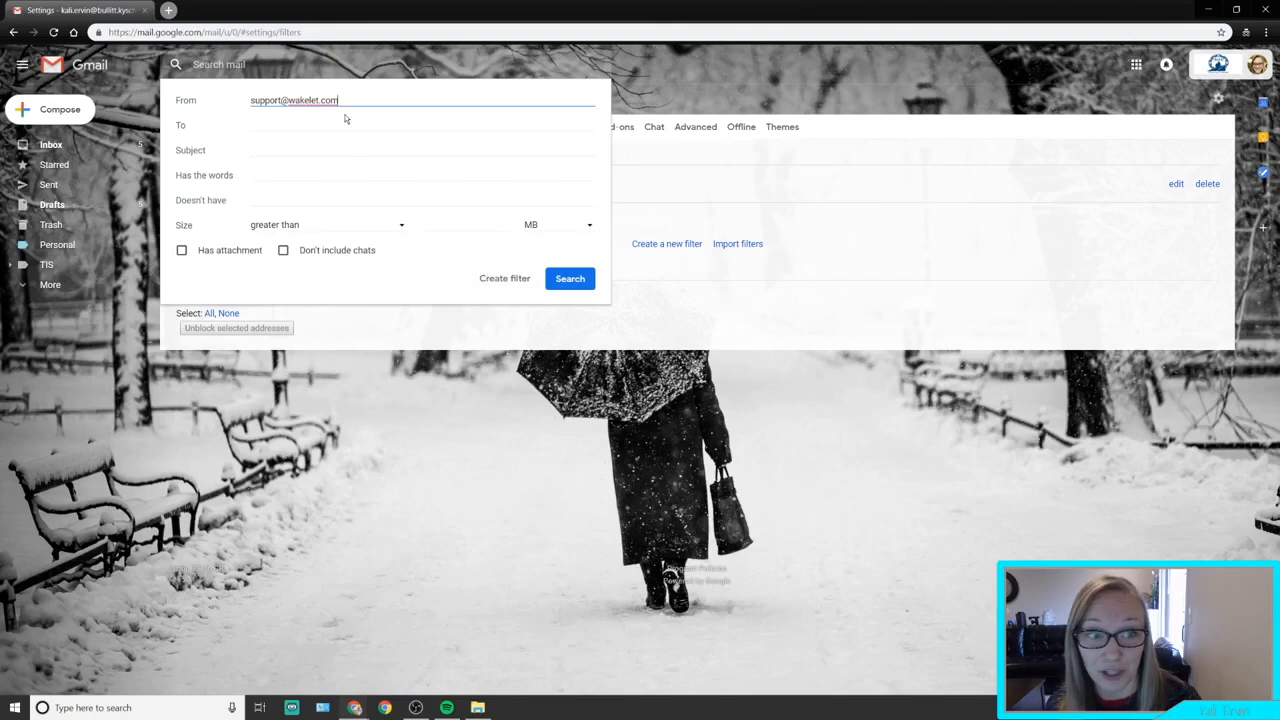
Continue to the filter's actions and set matching messages to skip the Inbox and be marked as read.
click(499, 284)
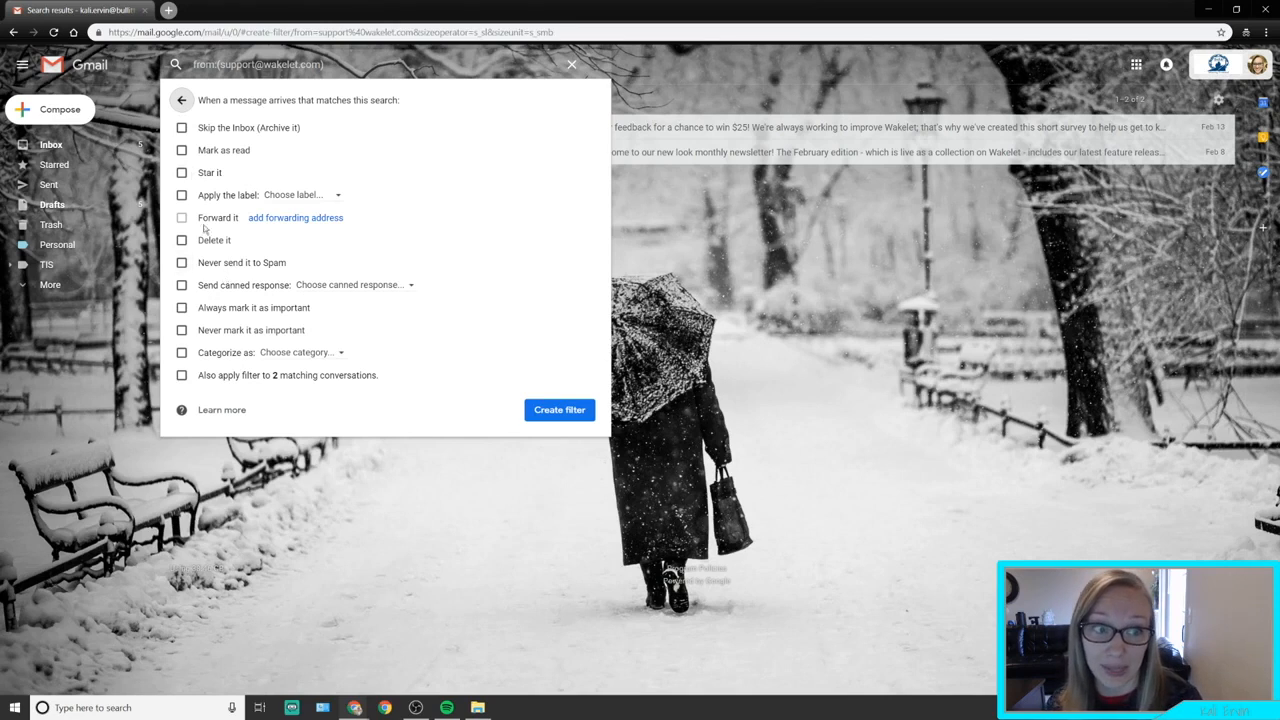
click(182, 128)
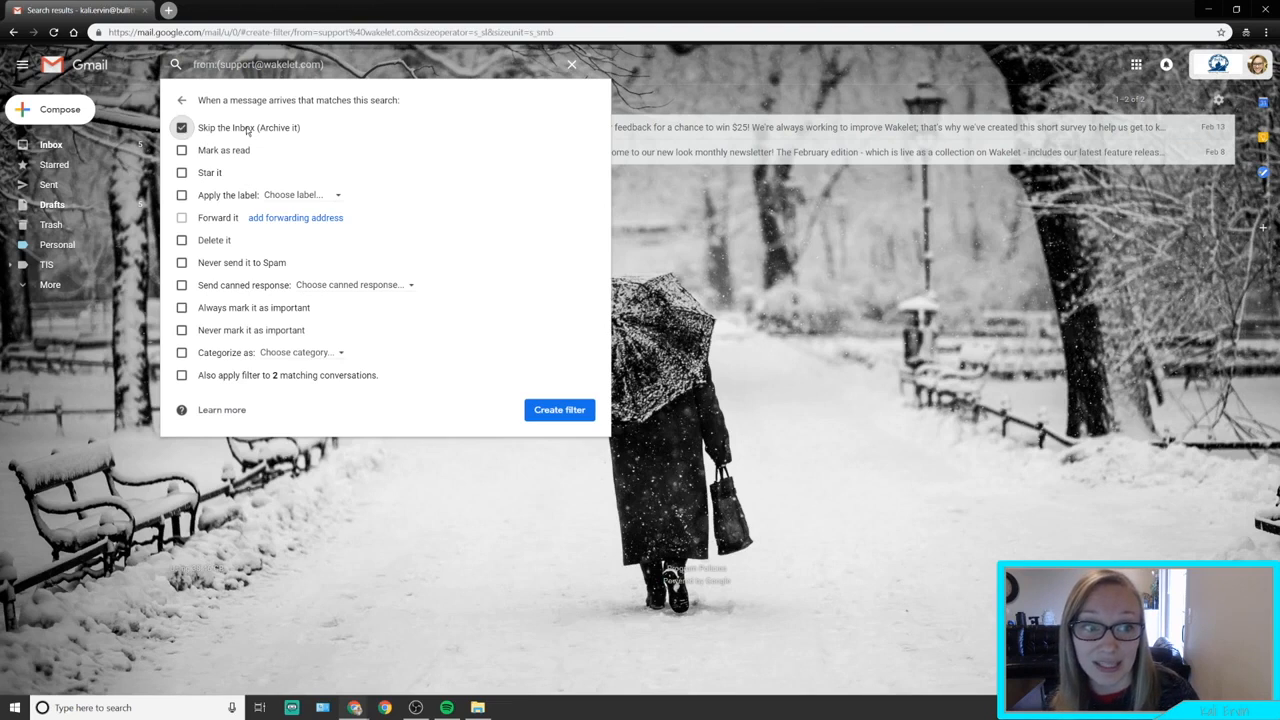
click(182, 150)
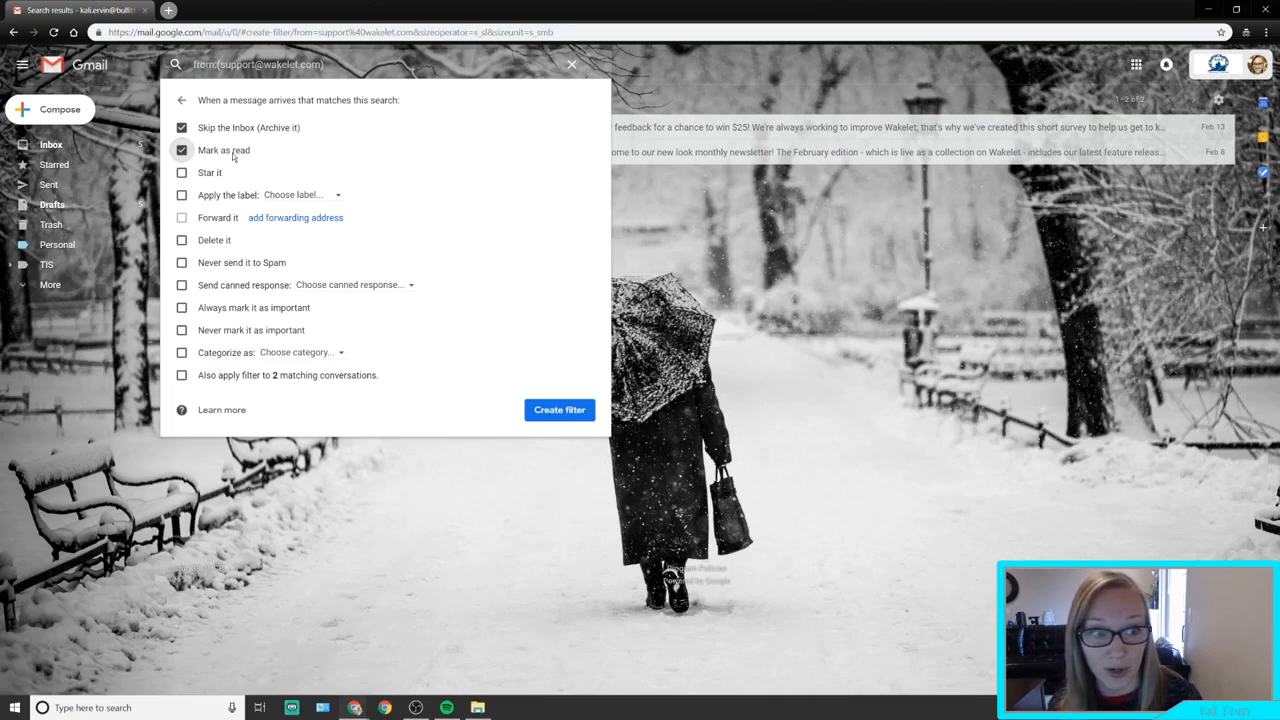
Have the filter apply a new label named Wakelet, nested under the TIS label.
click(181, 195)
click(290, 197)
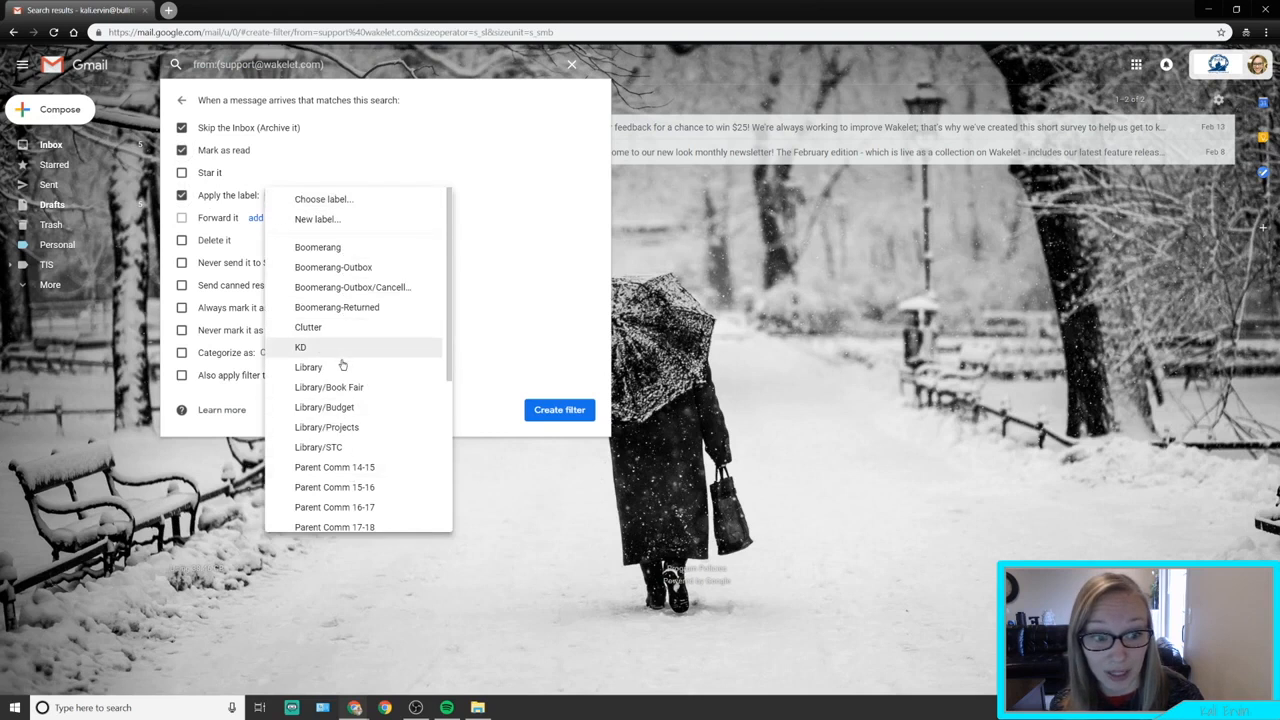
scroll(341, 360, down, 1)
scroll(330, 420, up, 2)
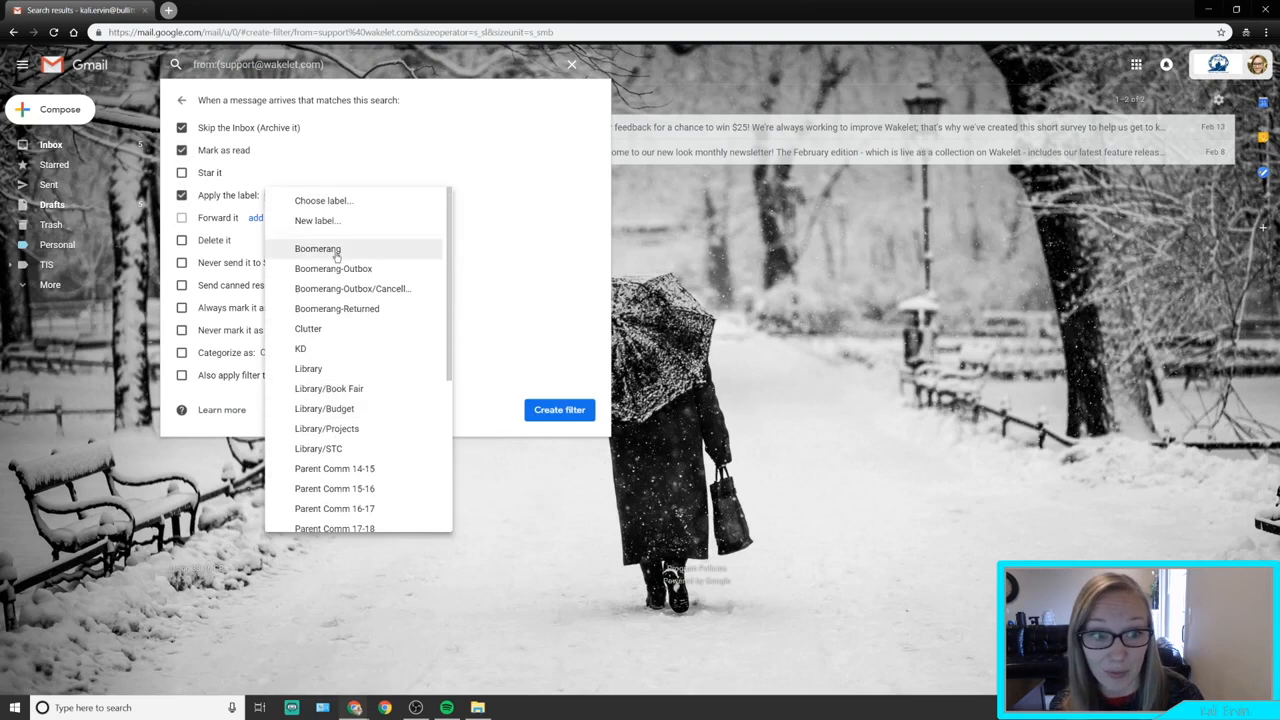
click(314, 222)
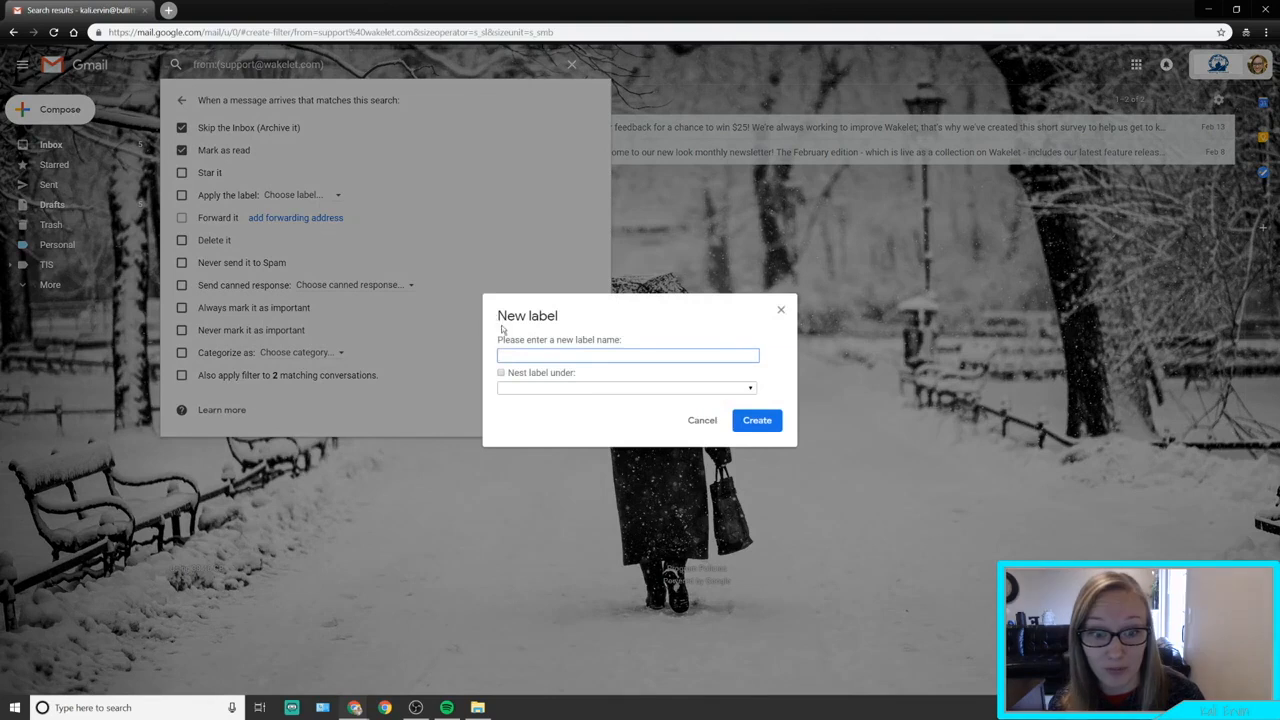
text(Wakelet)
click(501, 373)
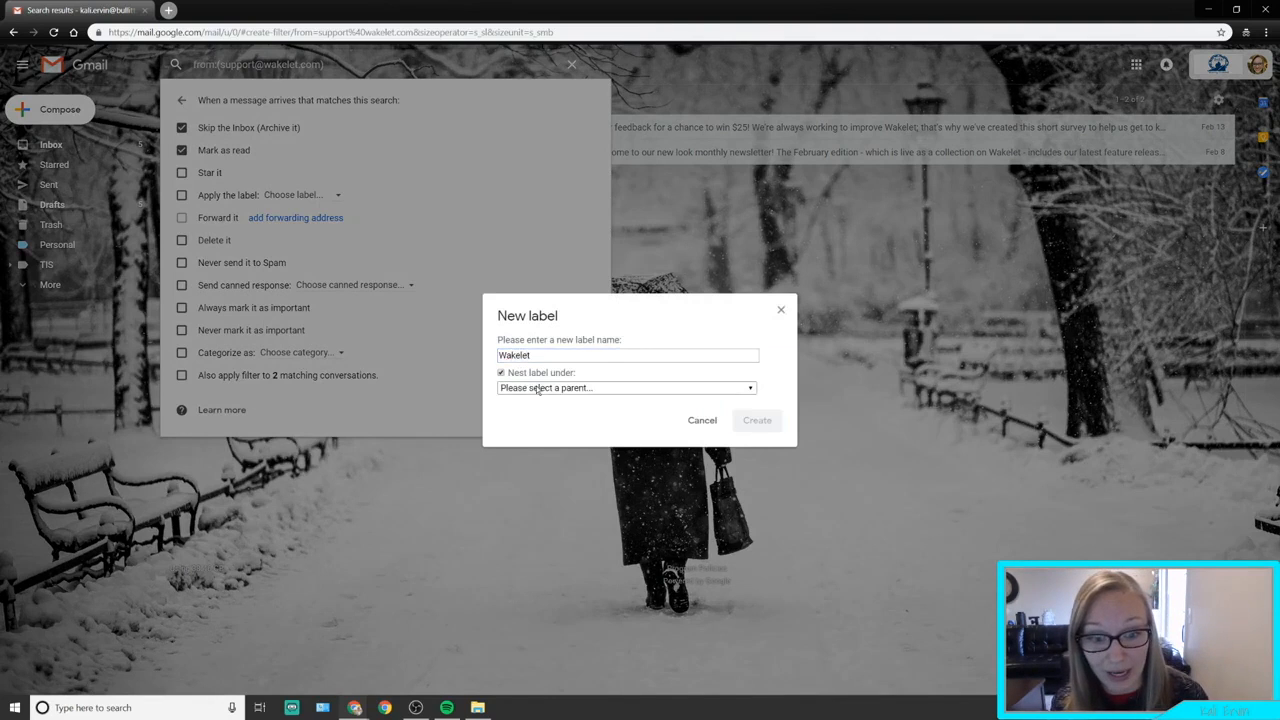
click(537, 388)
scroll(524, 520, down, 2)
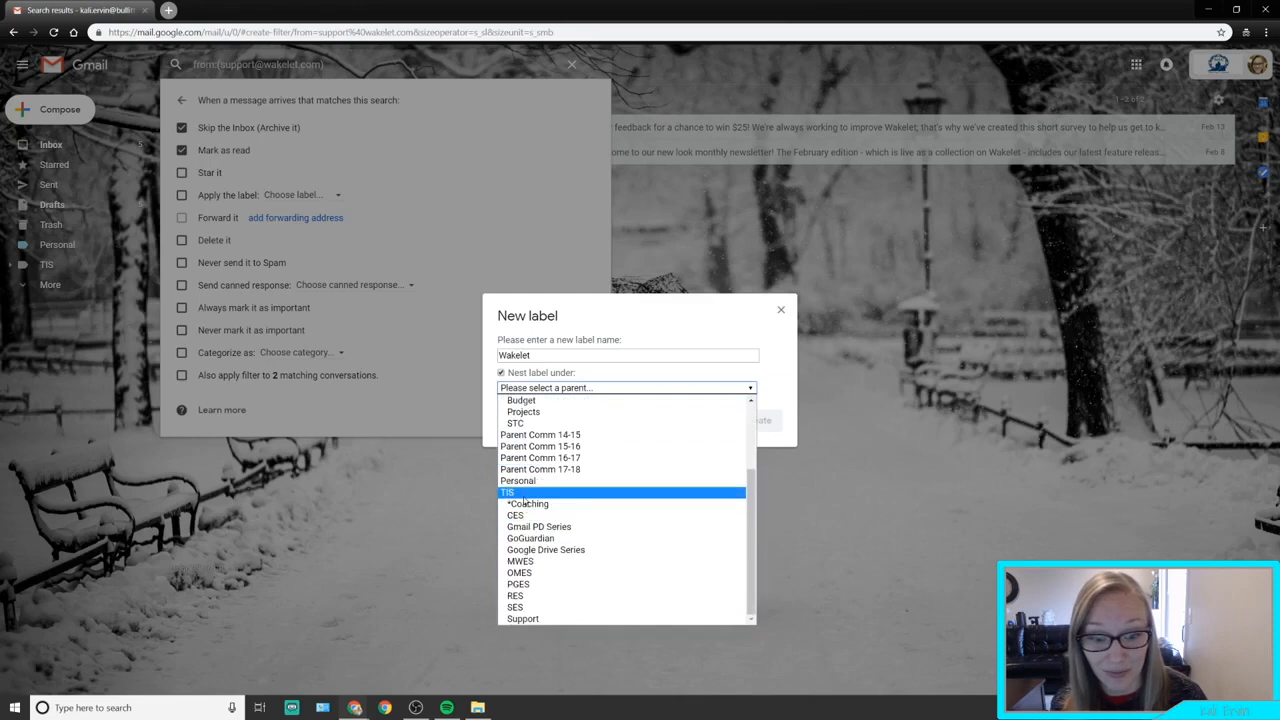
click(524, 494)
click(745, 421)
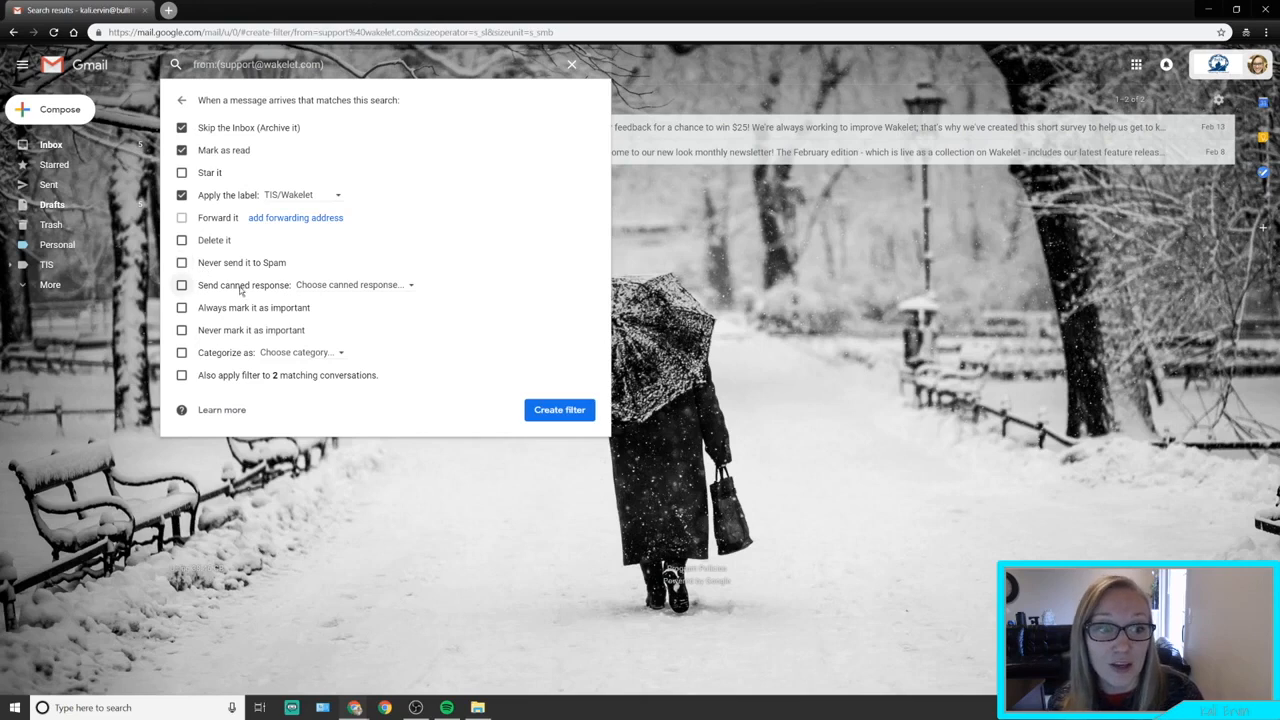
View the canned responses that the filter could send, leaving that action off.
click(327, 288)
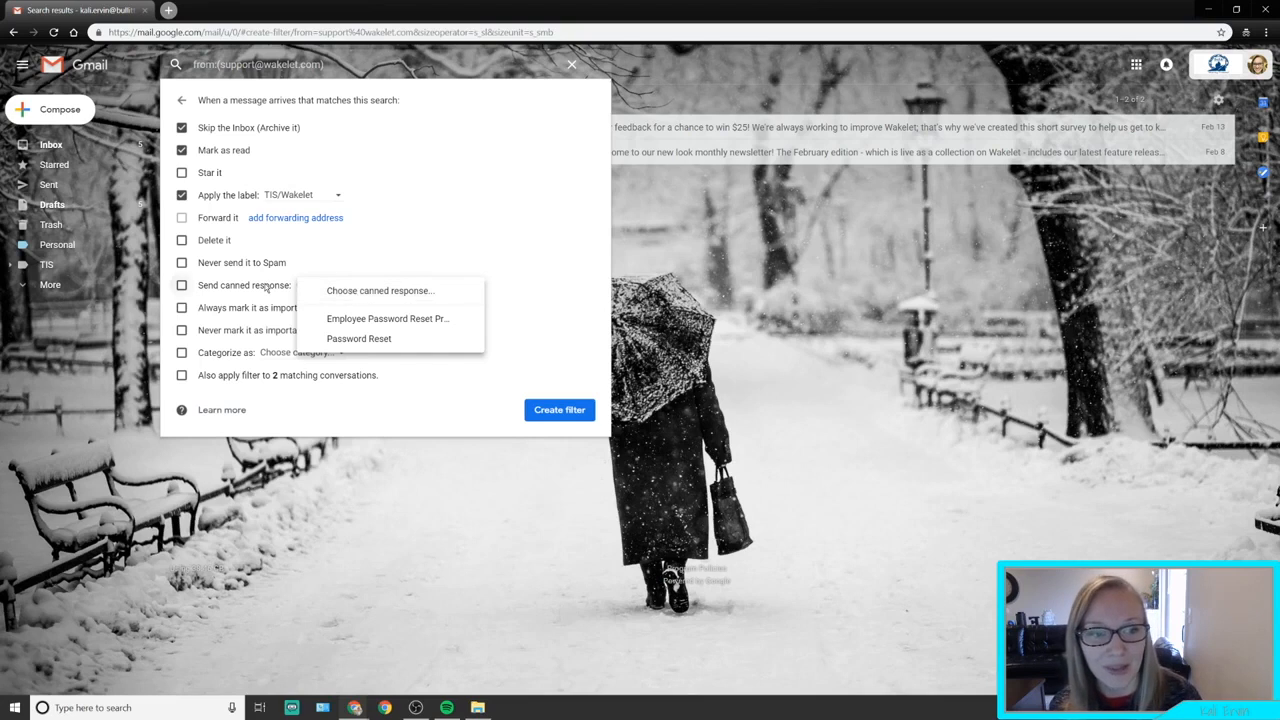
click(181, 285)
click(181, 285)
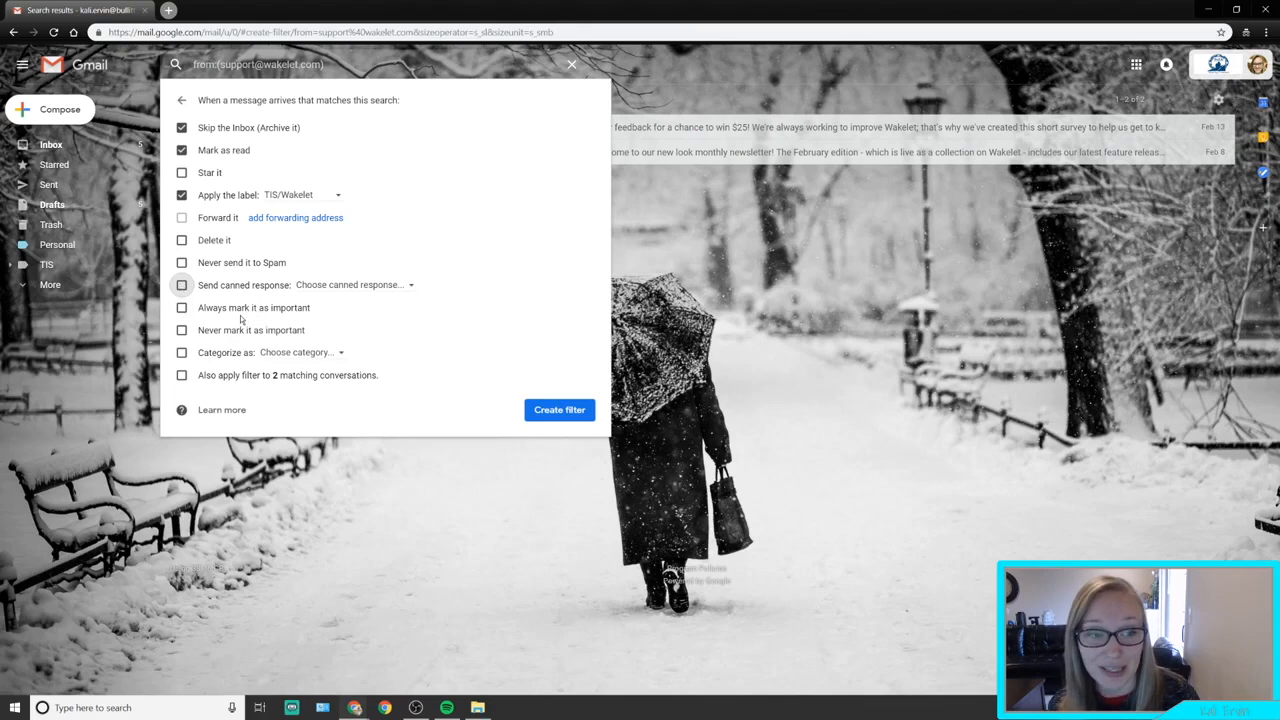
Set the filter to never mark messages as important, include existing matching conversations, and create it.
click(182, 331)
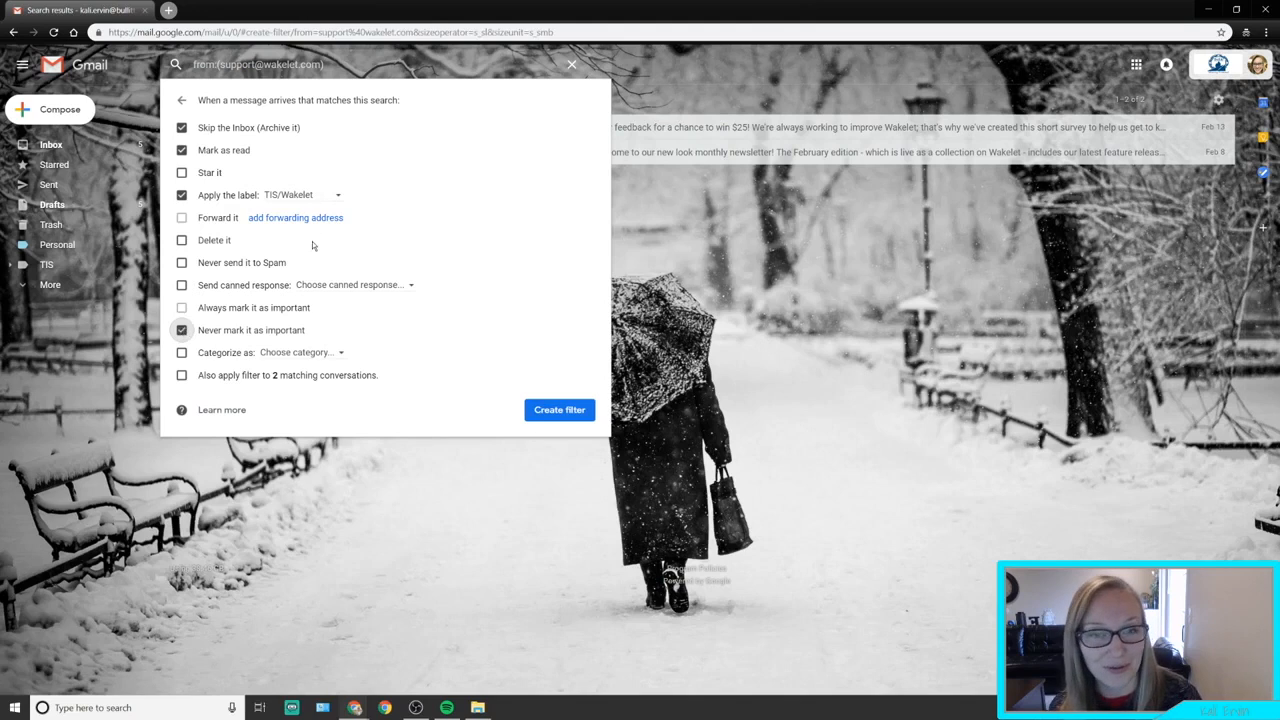
click(292, 354)
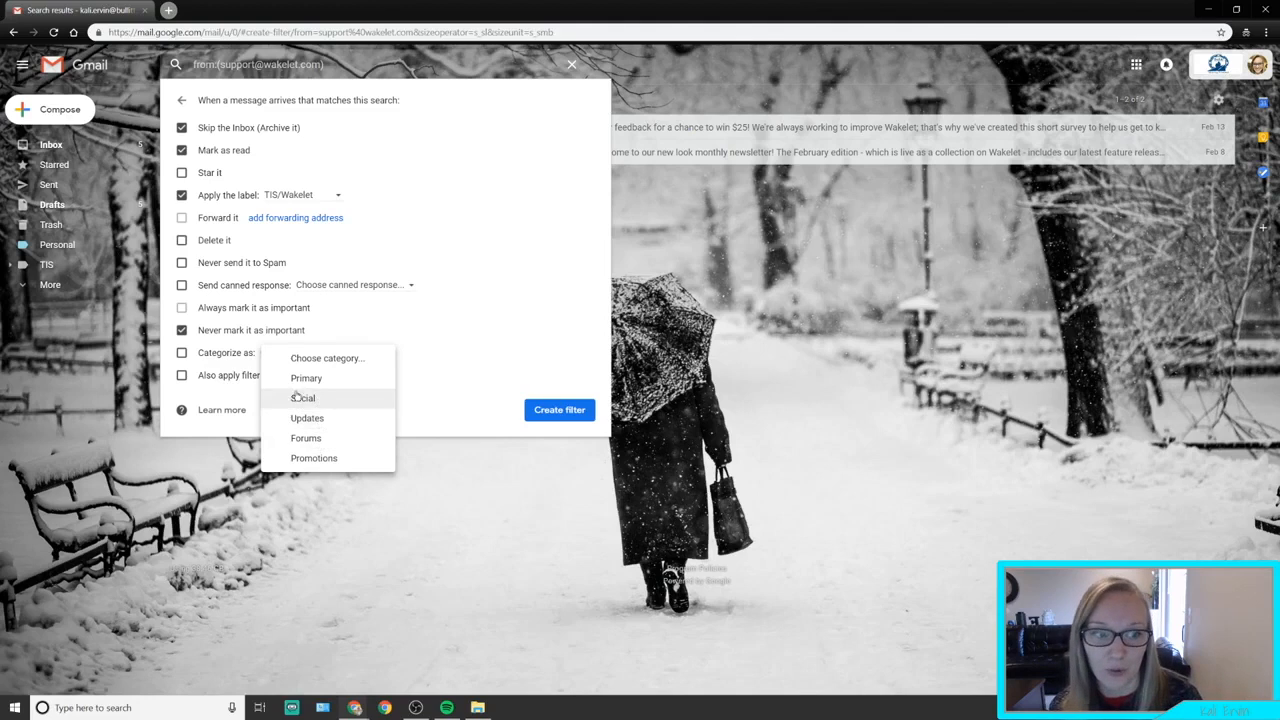
click(451, 364)
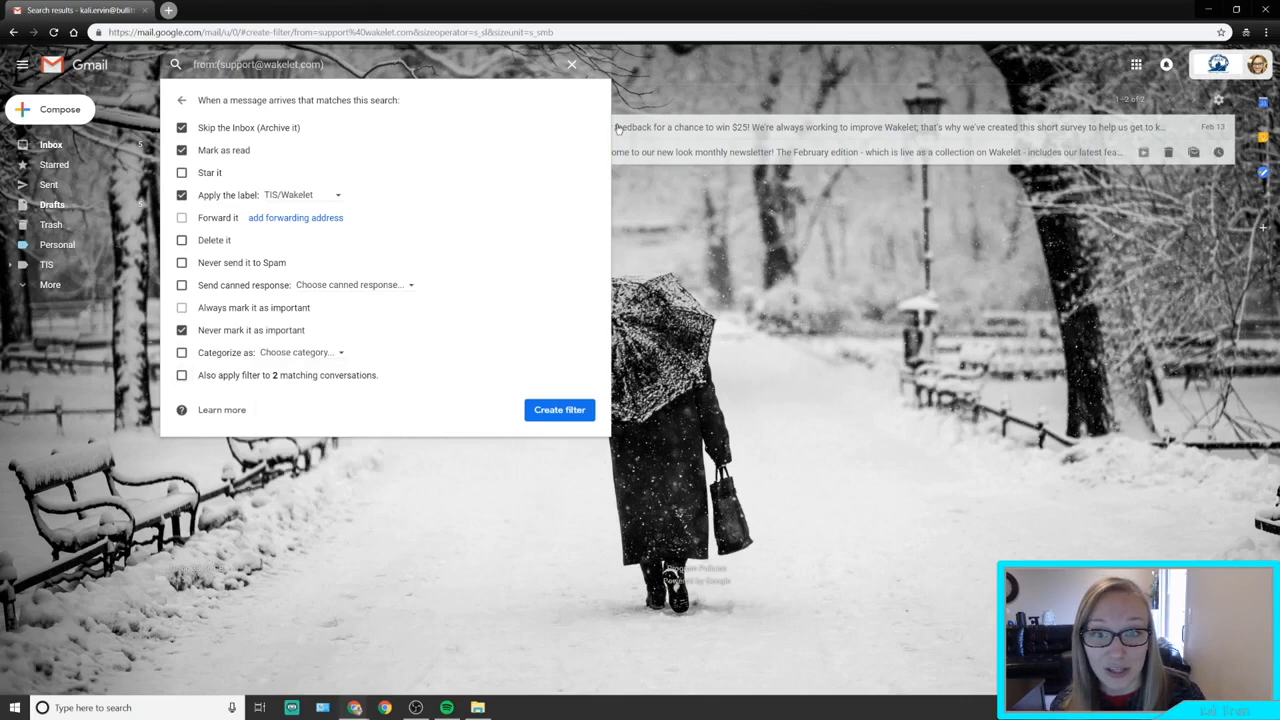
click(184, 377)
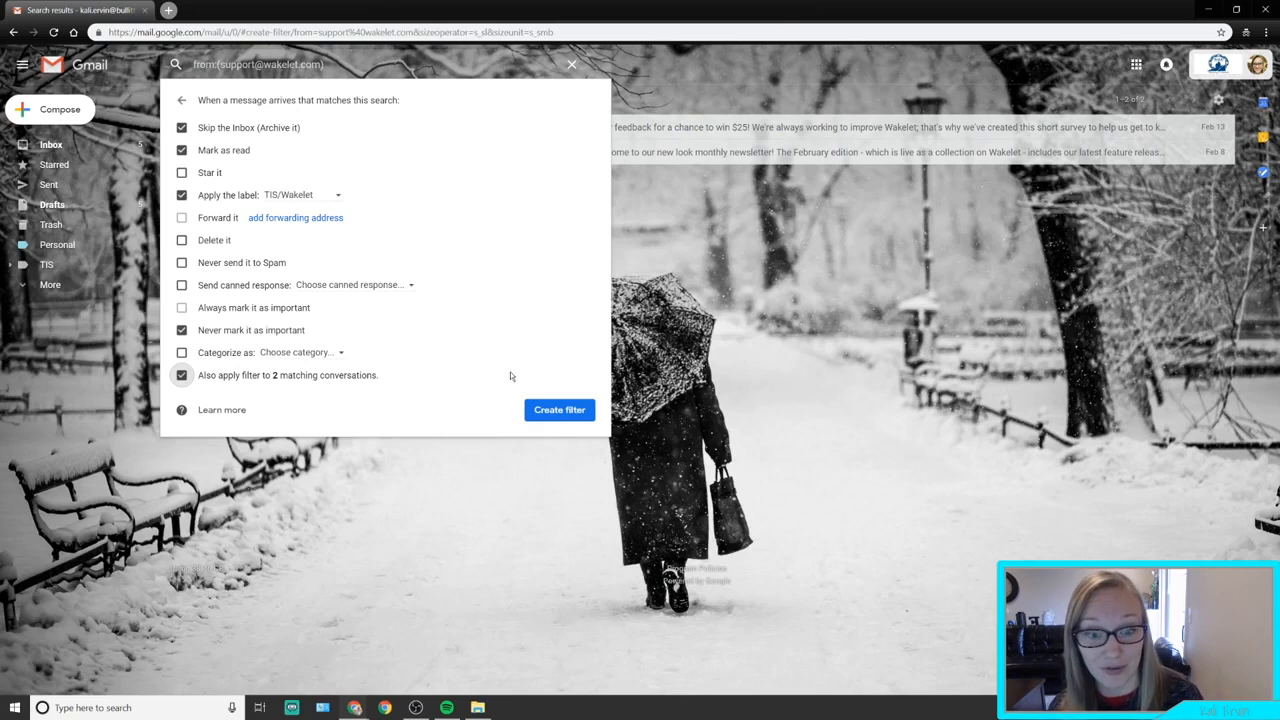
click(551, 412)
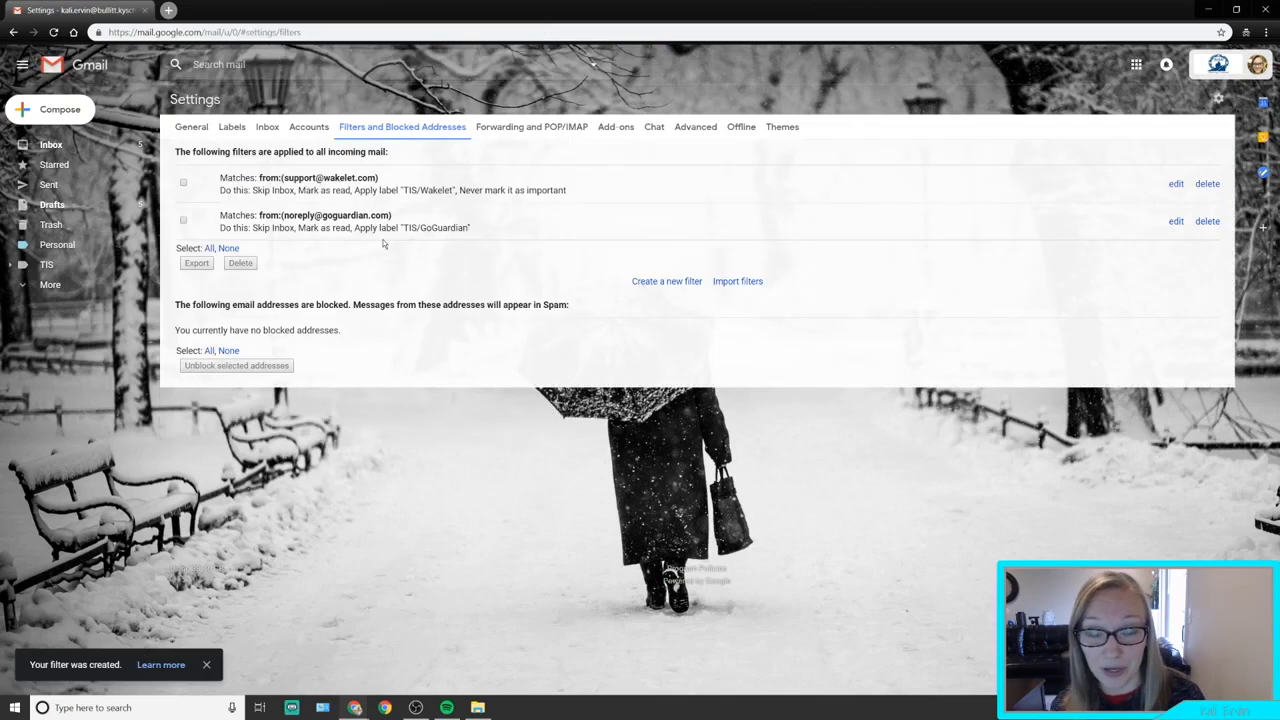
Review the actions and sender criterion of the Wakelet filter in the filter list.
drag(249, 190, 570, 199)
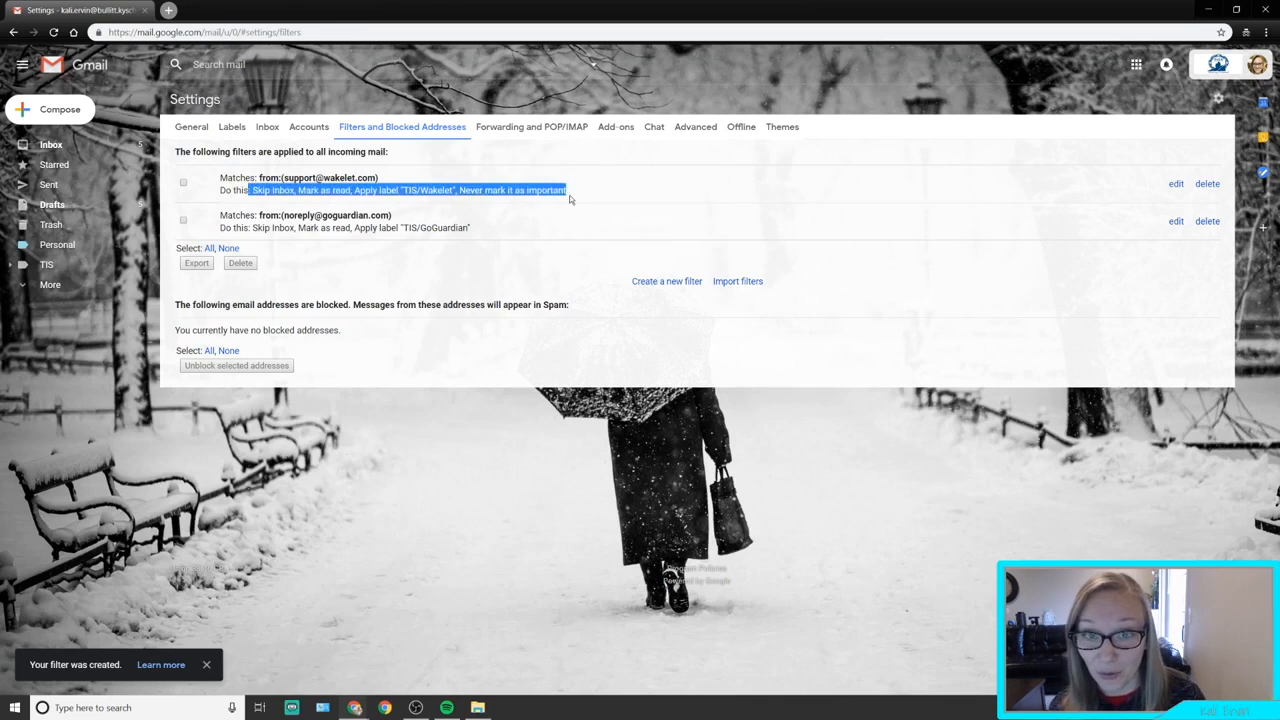
click(584, 193)
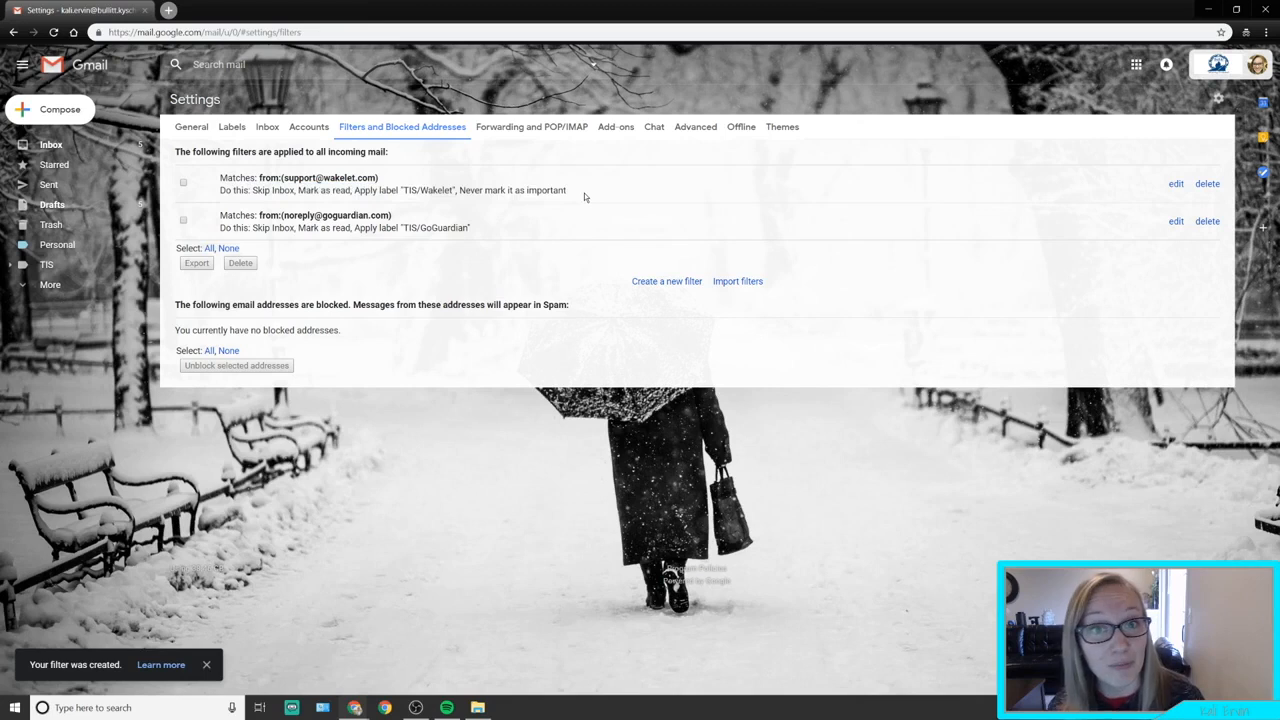
drag(388, 178, 271, 178)
click(448, 198)
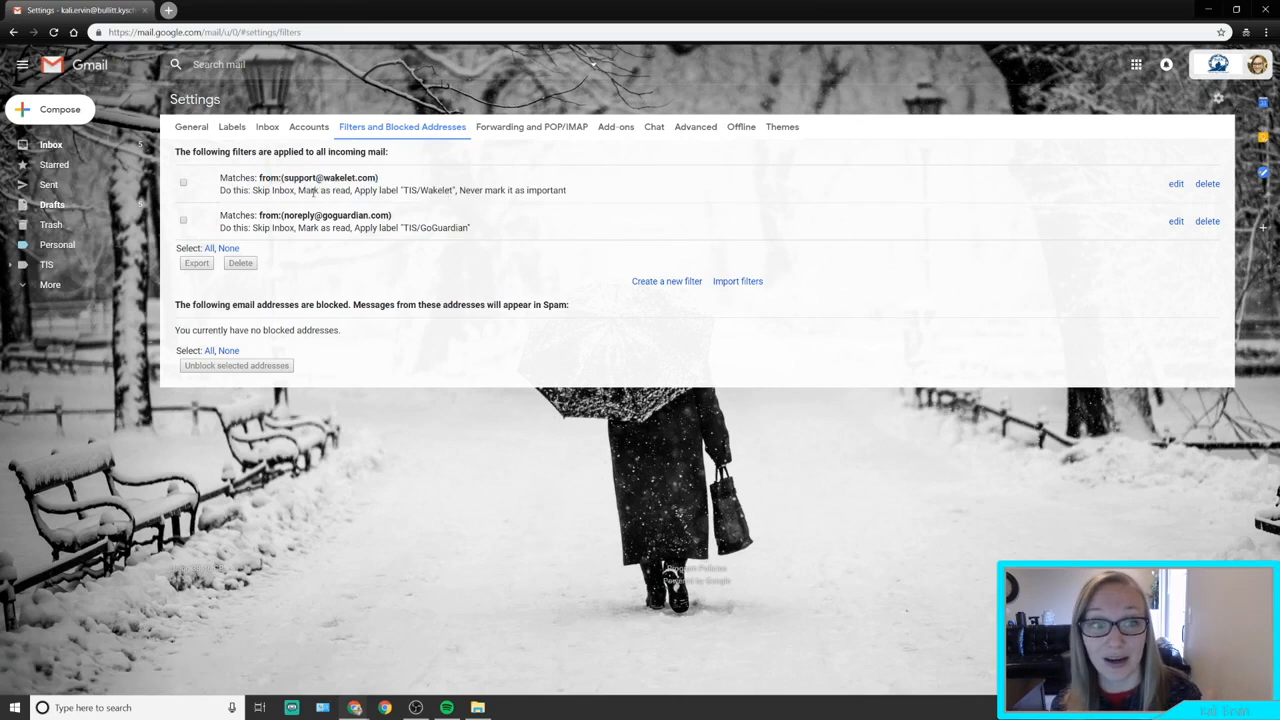